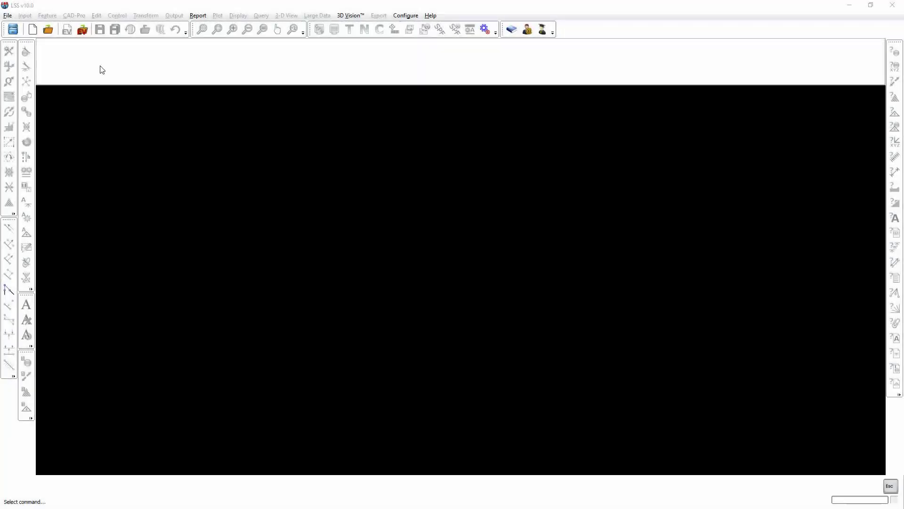
# Create a new survey from Example Survey.dxf in the Testdata\Example DXF Data folder, listing all file types, and save it.
pyautogui.click(32, 30)
pyautogui.click(547, 176)
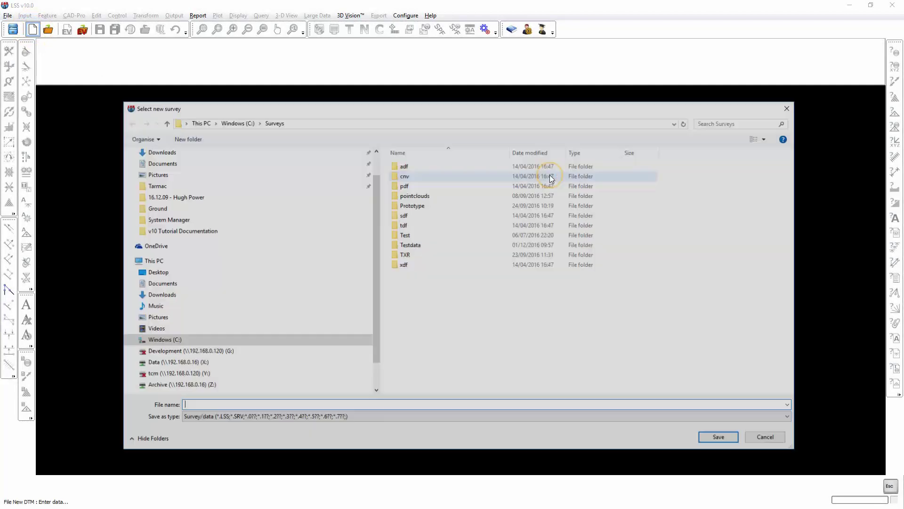
pyautogui.doubleClick(416, 244)
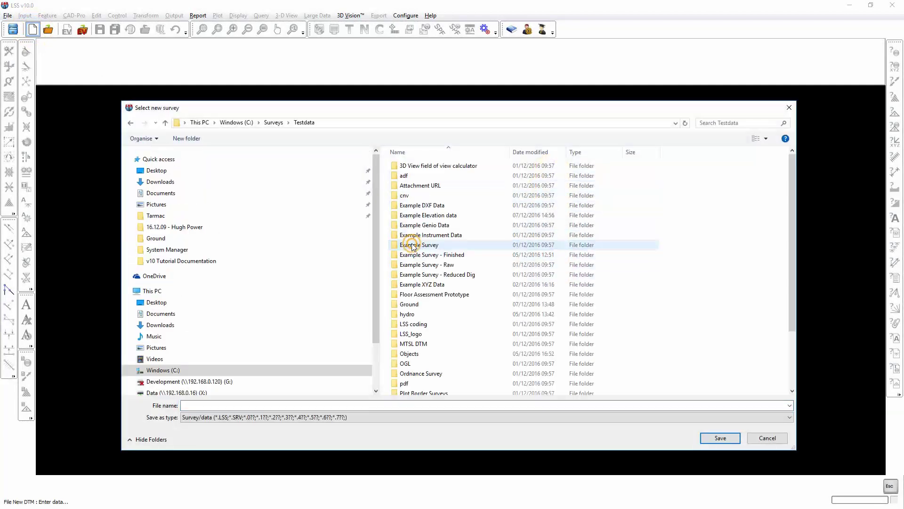
pyautogui.doubleClick(416, 206)
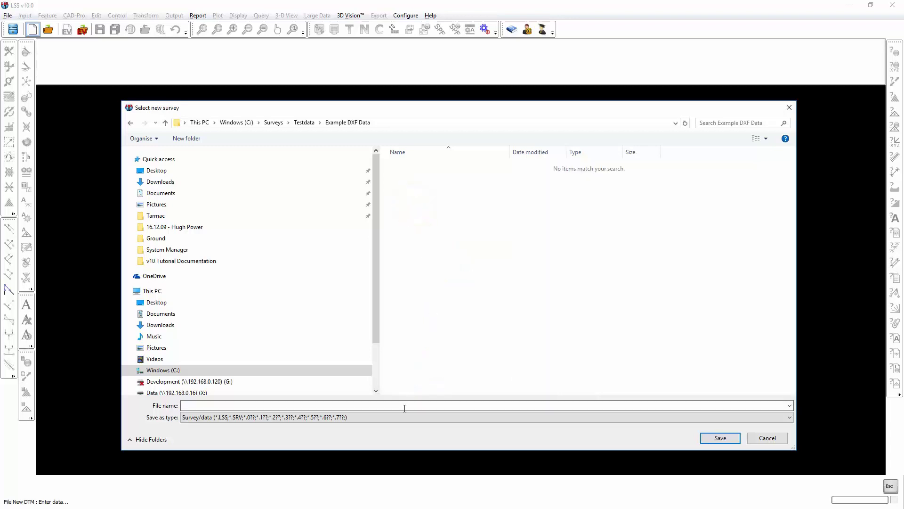
pyautogui.click(386, 420)
pyautogui.click(215, 448)
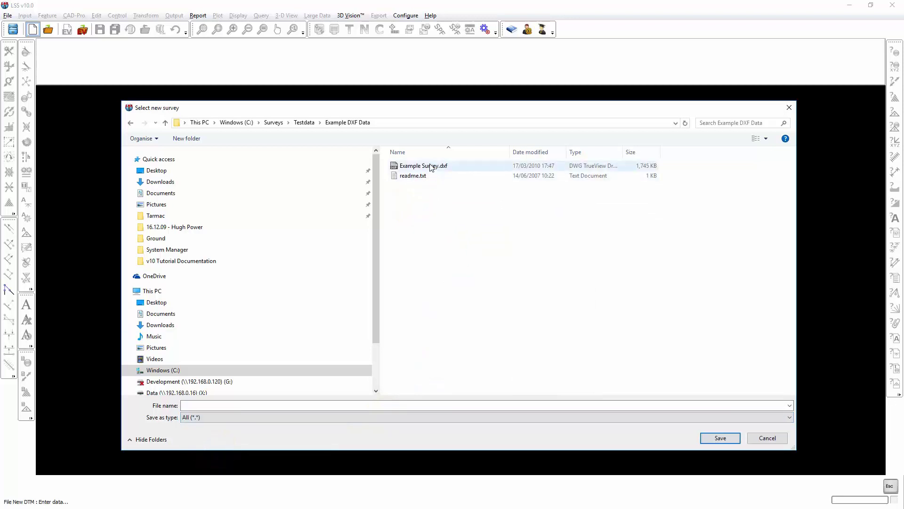
pyautogui.doubleClick(429, 166)
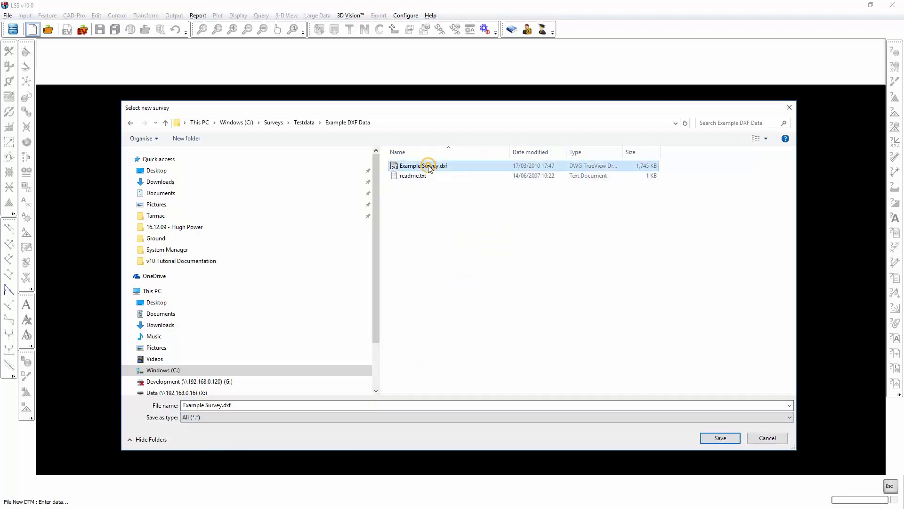
pyautogui.click(441, 350)
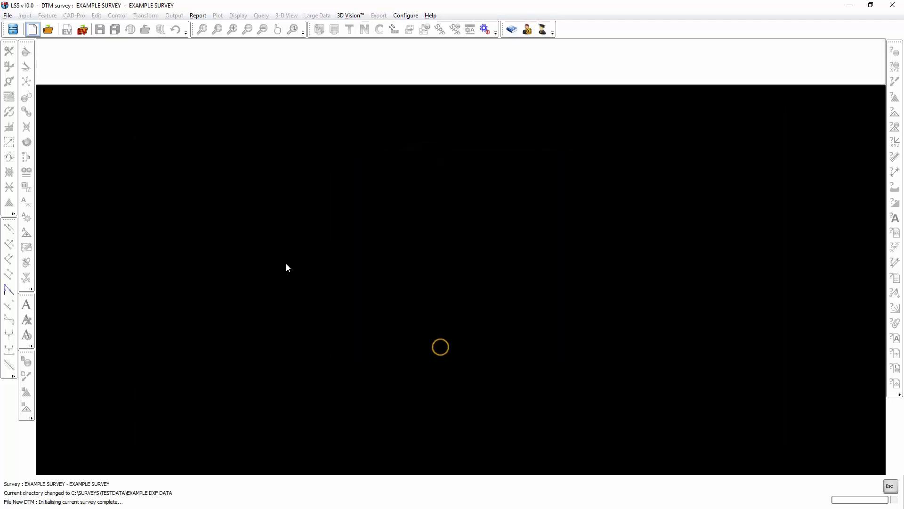
pyautogui.click(99, 31)
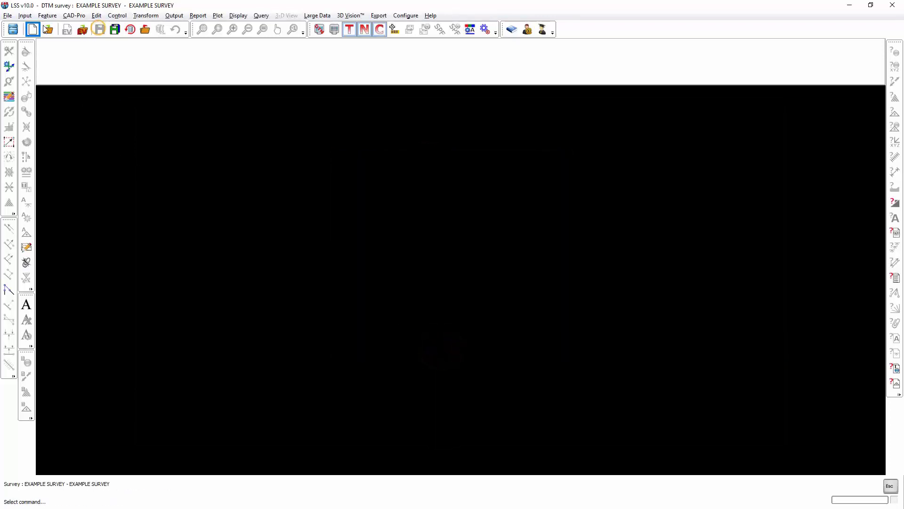
# Set up an AutoCAD DXF conversion of Example Survey.dxf with triangle sides converted to the LDUM feature.
pyautogui.click(24, 16)
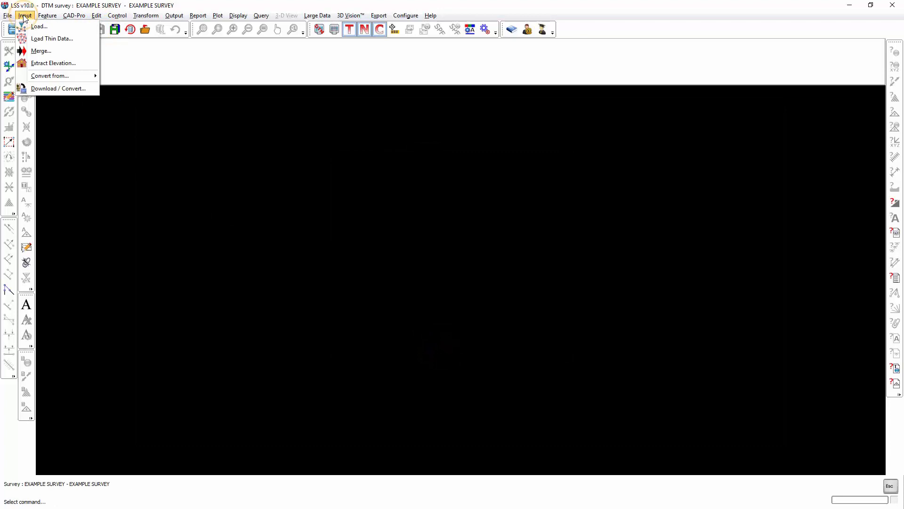
pyautogui.moveTo(46, 80)
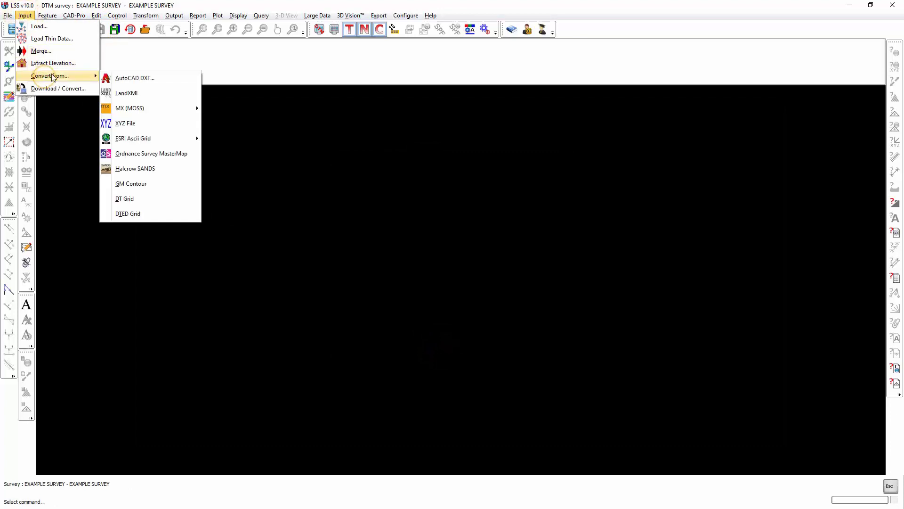
pyautogui.click(137, 81)
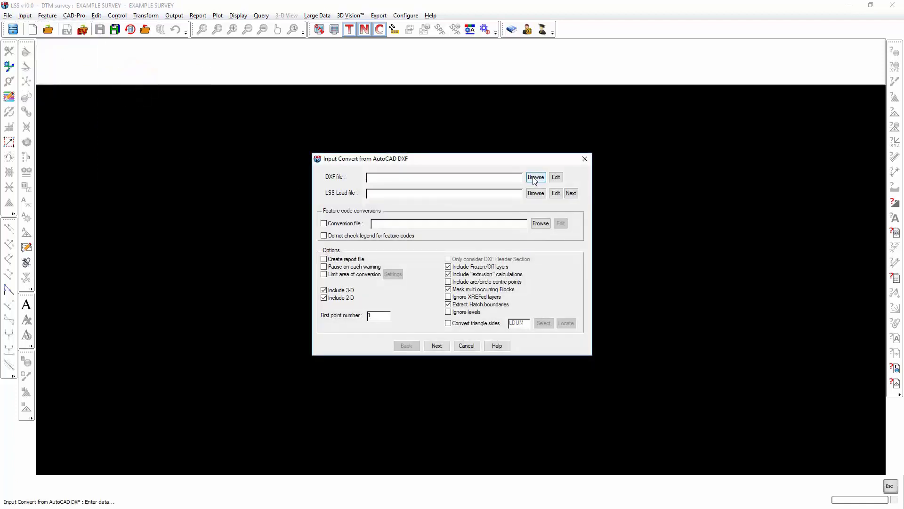
pyautogui.click(535, 180)
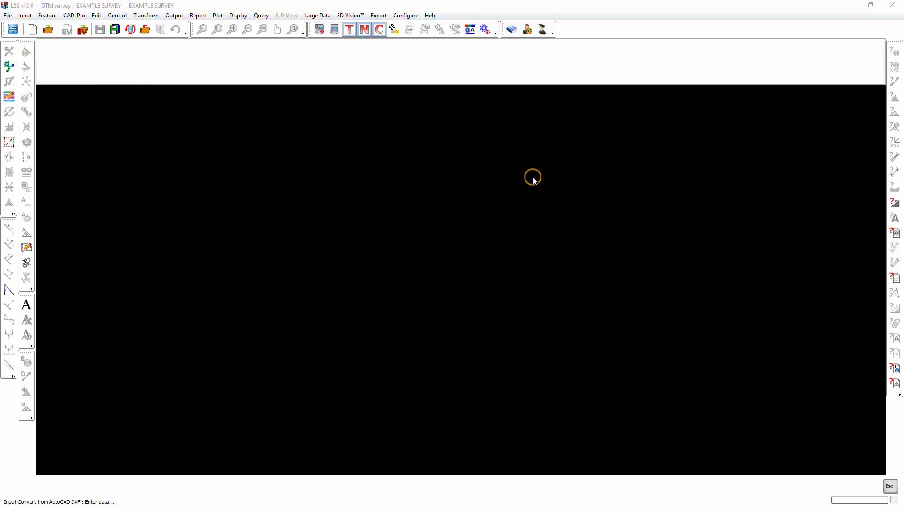
pyautogui.doubleClick(314, 167)
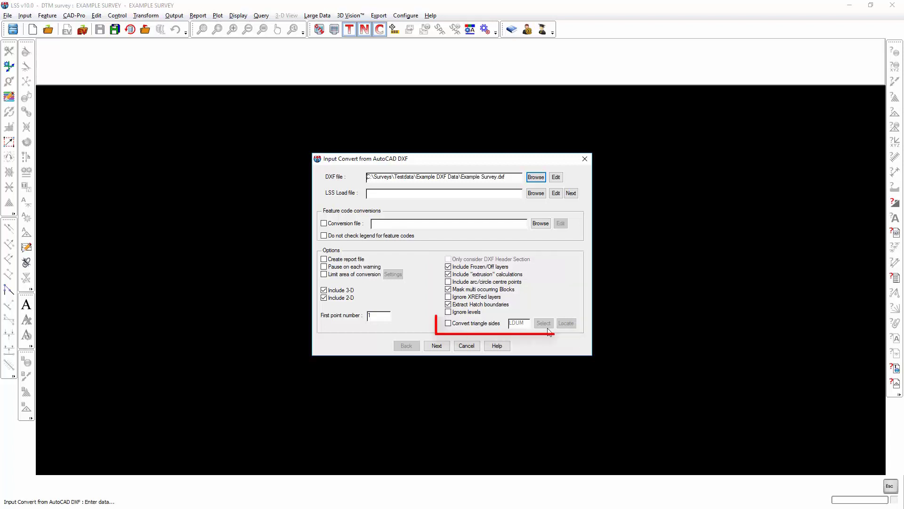
pyautogui.click(447, 323)
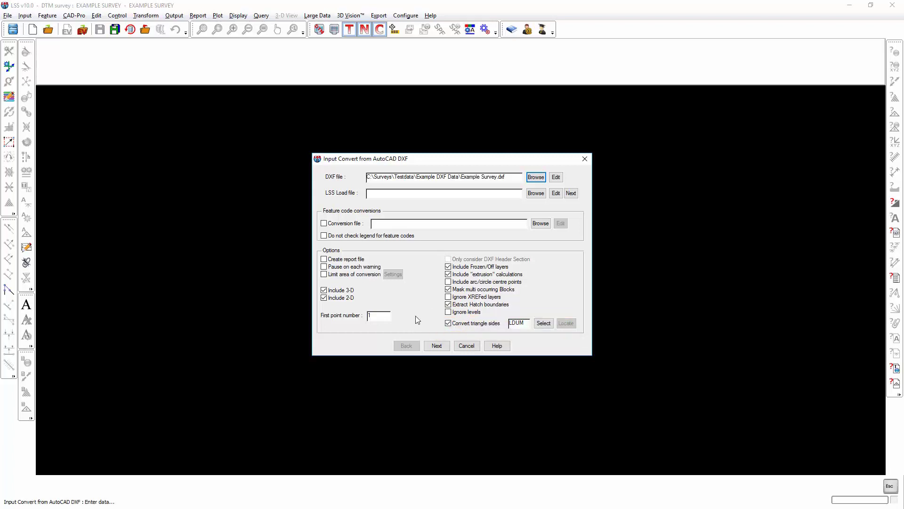
pyautogui.click(437, 346)
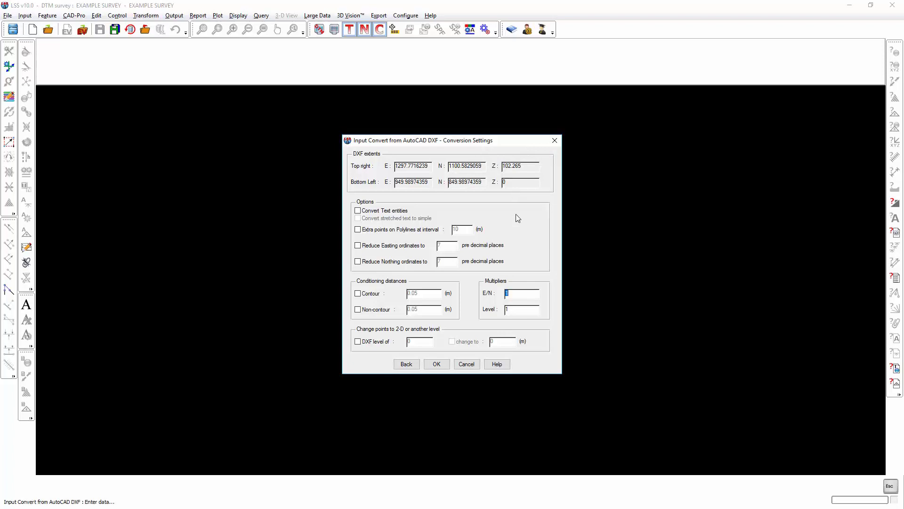
# Change points with a DXF level of 0 to 2-D and start the conversion.
pyautogui.click(358, 342)
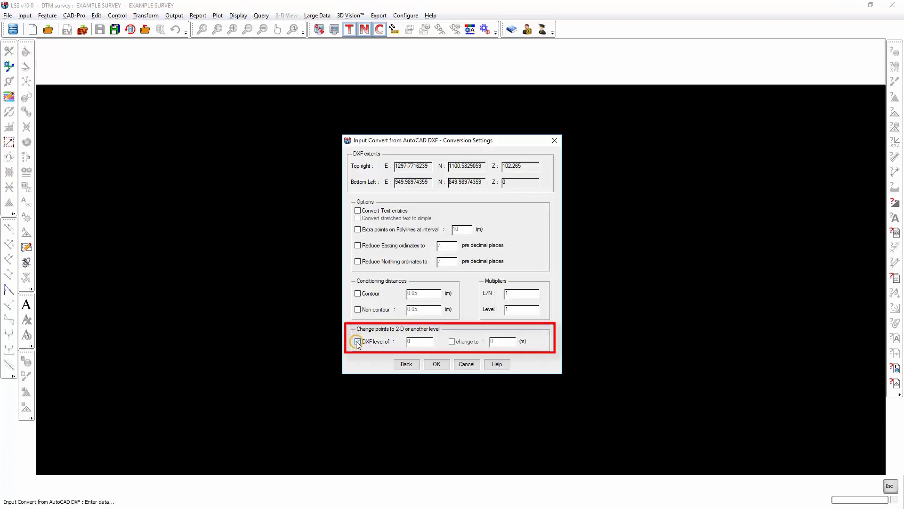
pyautogui.doubleClick(408, 344)
pyautogui.click(439, 364)
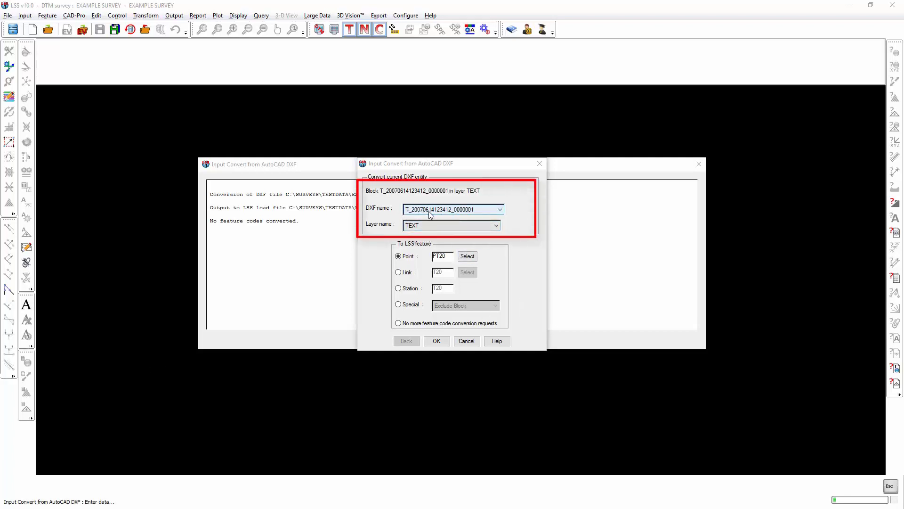
# Exclude the TEXT layer from the DXF conversion.
pyautogui.click(409, 306)
pyautogui.click(452, 305)
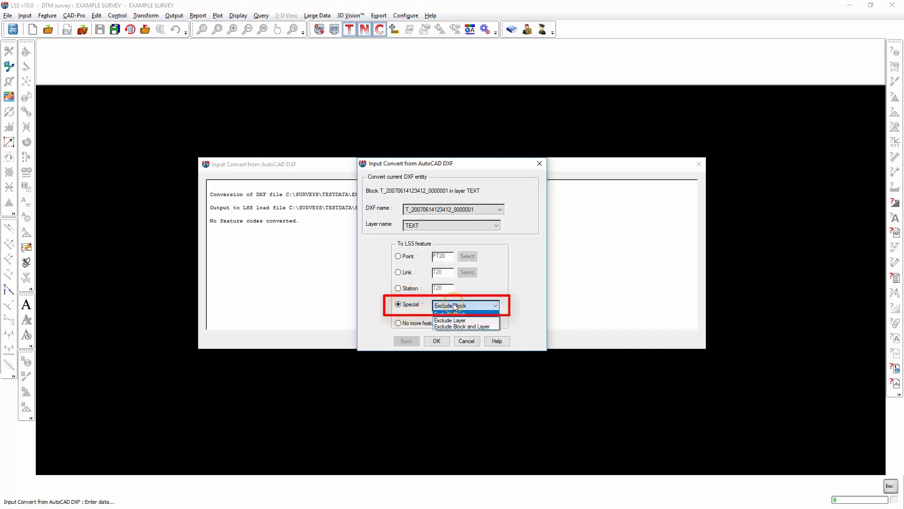
pyautogui.click(454, 321)
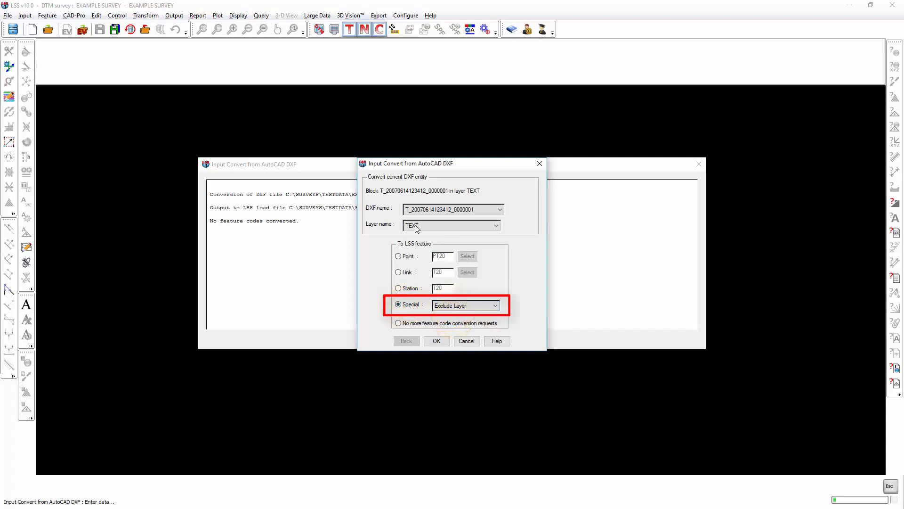
pyautogui.click(437, 341)
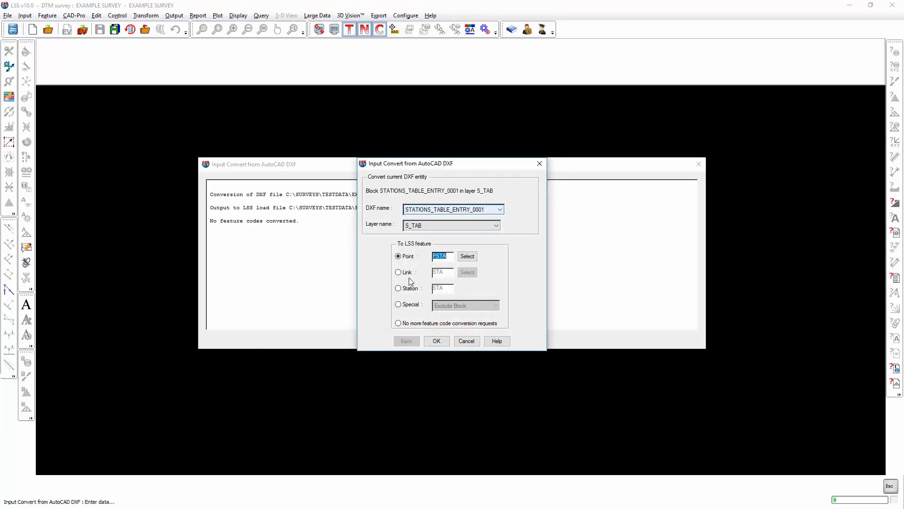
# Exclude the S_TAB layer containing the stations table from the DXF conversion.
pyautogui.click(406, 304)
pyautogui.click(452, 308)
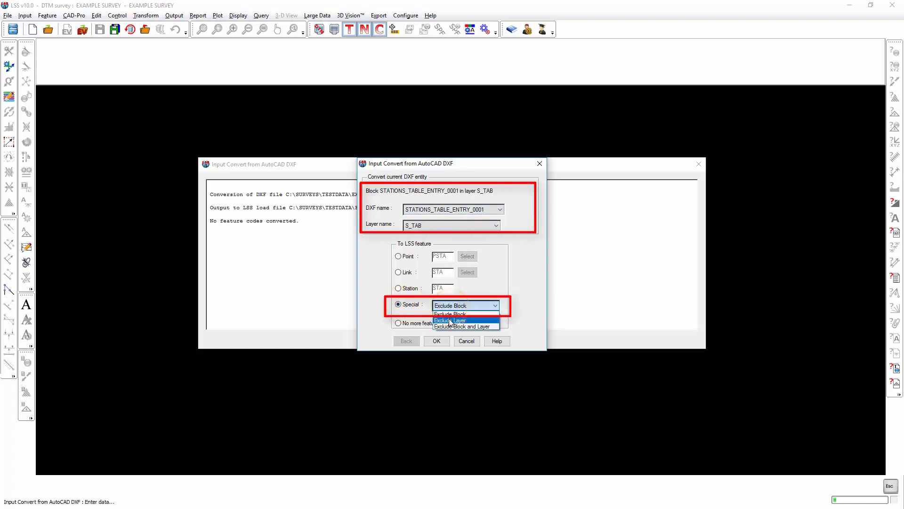
pyautogui.click(449, 319)
pyautogui.click(436, 341)
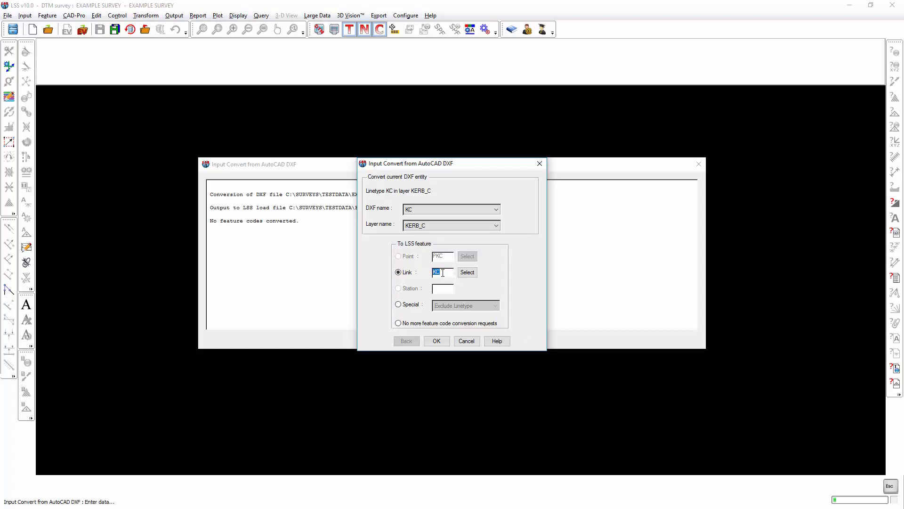
# Convert linetype KC in layer KERB_C to the link feature K (Kerb) from the legend.
pyautogui.click(467, 273)
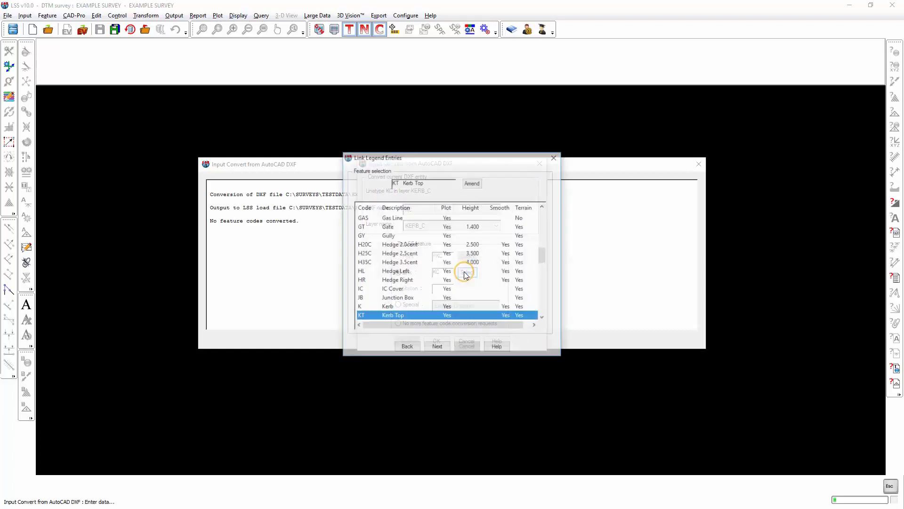
pyautogui.click(363, 307)
pyautogui.click(437, 348)
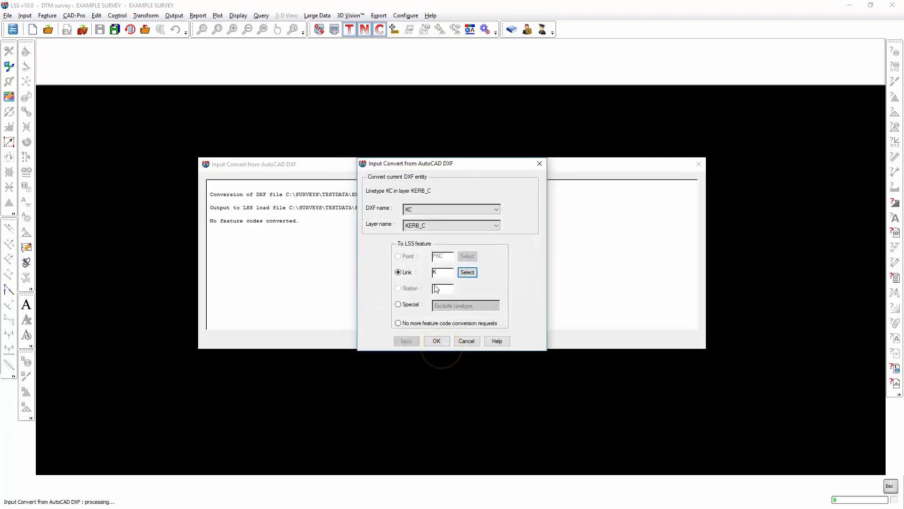
pyautogui.click(437, 340)
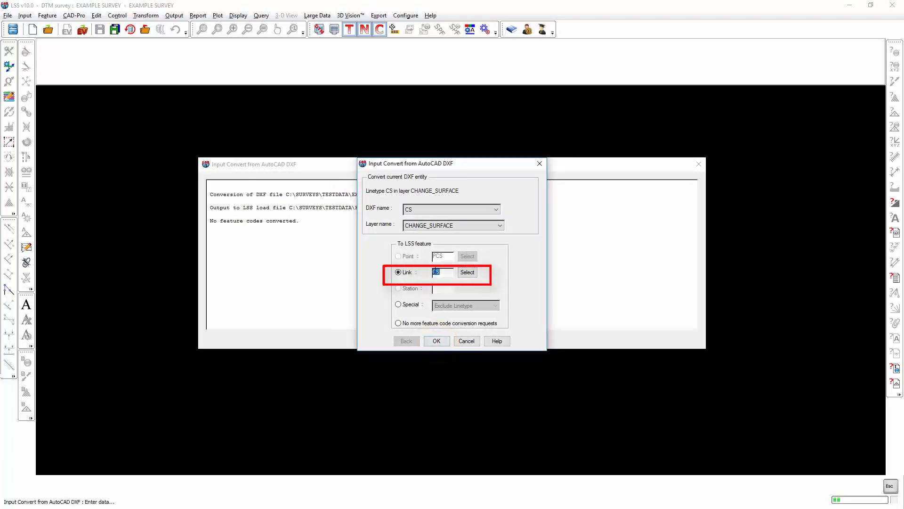
# Convert linetype CS to the link feature CS (Change Surface) and turn off further feature code conversion requests.
pyautogui.click(467, 272)
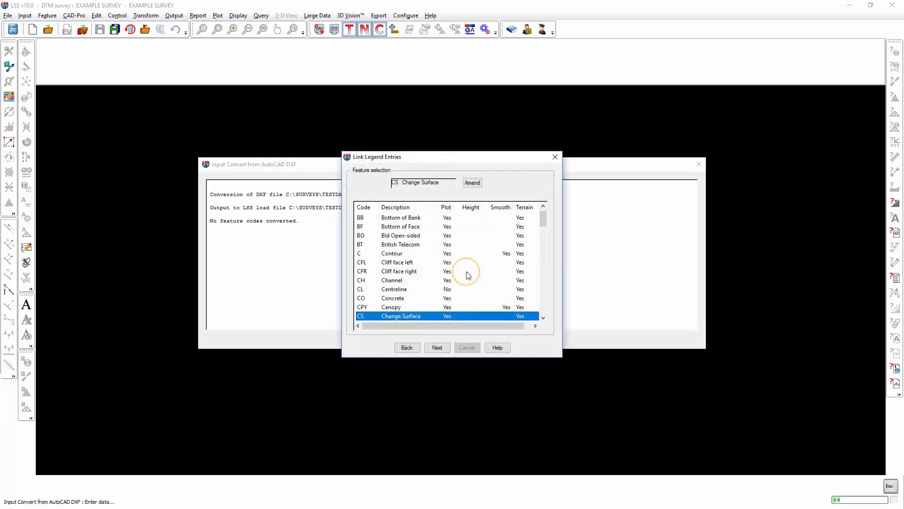
pyautogui.press('Return')
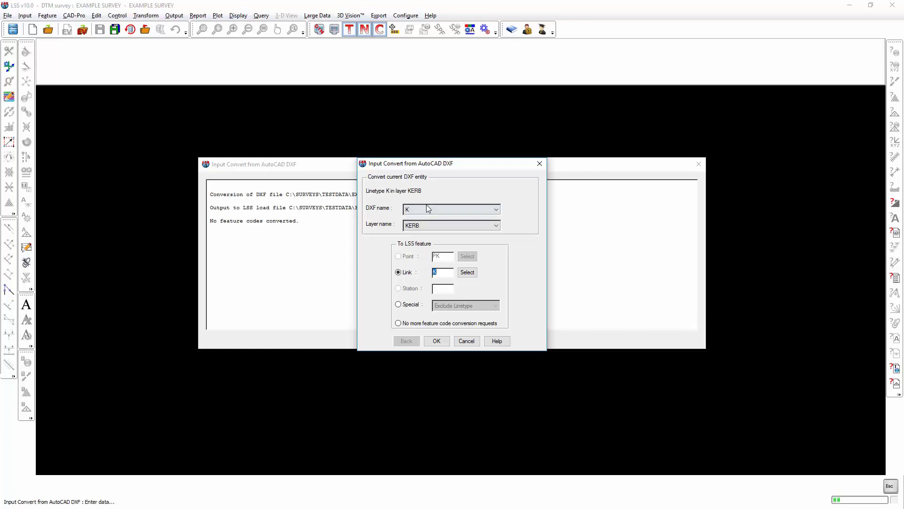
pyautogui.click(407, 323)
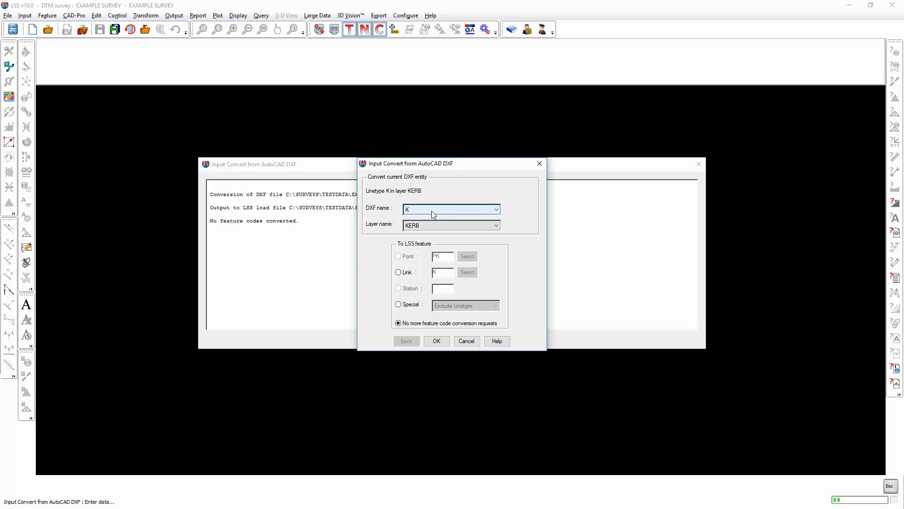
pyautogui.click(435, 342)
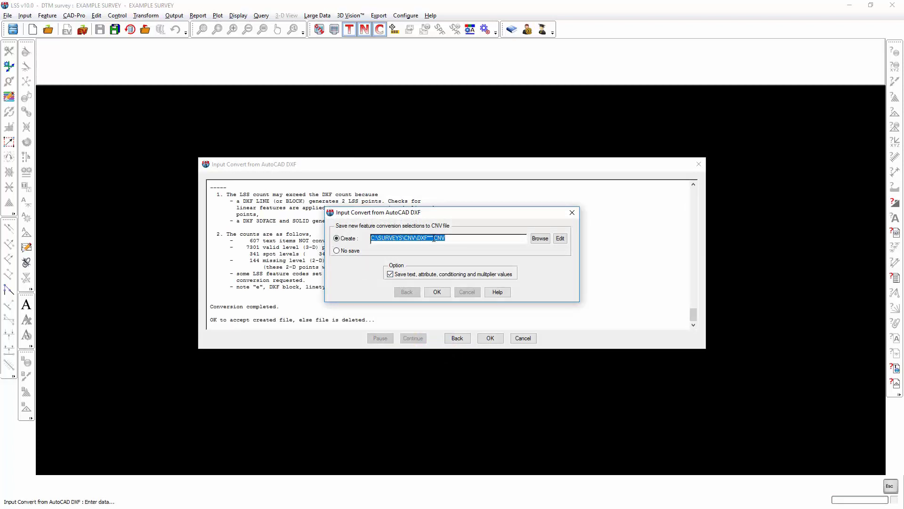
# Save the feature conversions as C:\SURVEYS\CNV\DXFdemo.CNV, with saving of text, attribute, conditioning and multiplier values switched off.
pyautogui.moveTo(433, 237); pyautogui.dragTo(353, 241)
pyautogui.click(432, 238)
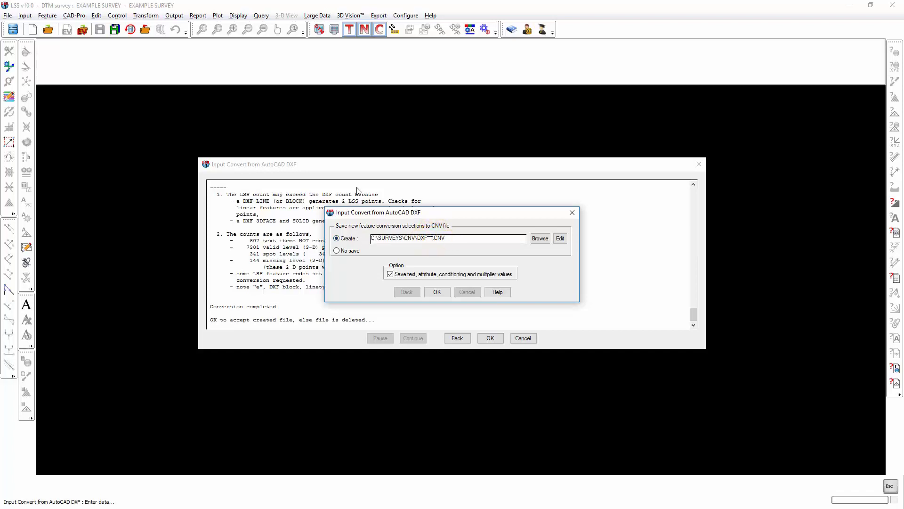
pyautogui.press('BackSpace')
pyautogui.press('BackSpace')
pyautogui.press('BackSpace')
pyautogui.write('demo')
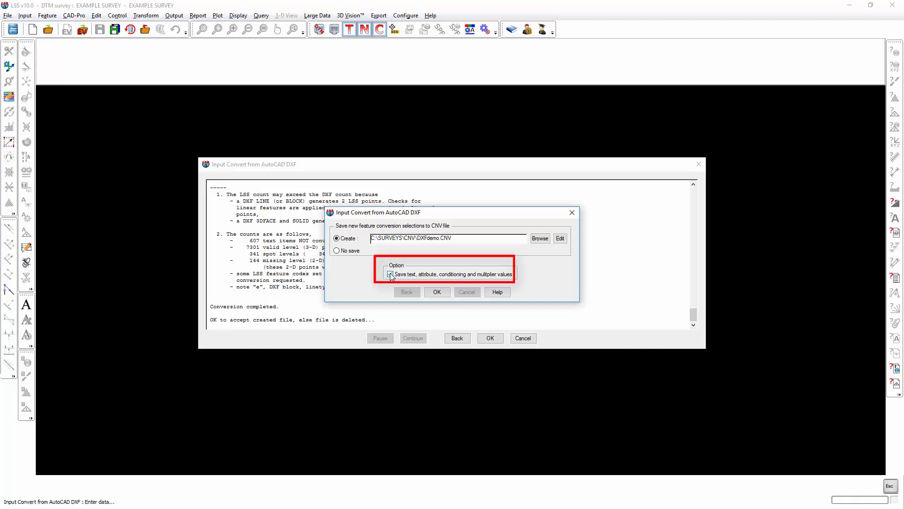
pyautogui.click(390, 274)
pyautogui.click(437, 292)
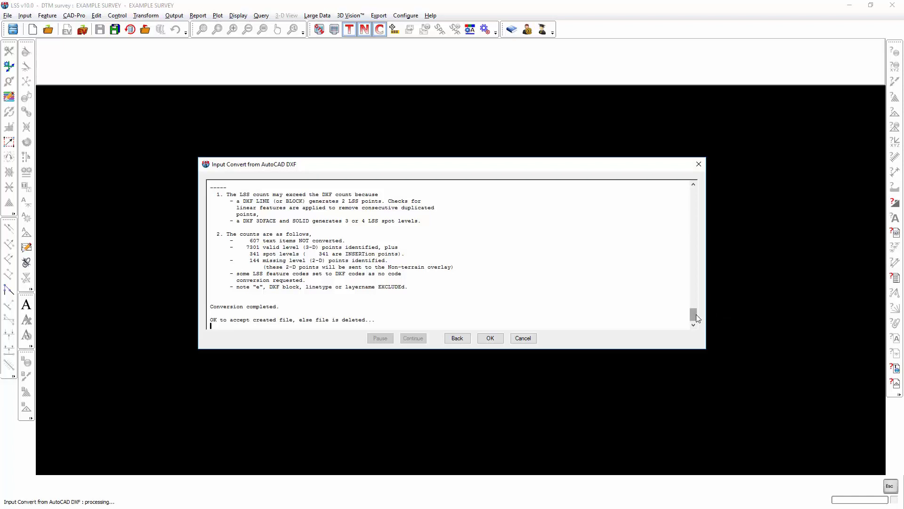
# Review the conversion report and accept the created file with the Save and LOAD file option.
pyautogui.moveTo(693, 313)
pyautogui.mouseDown()
pyautogui.moveTo(678, 248)
pyautogui.moveTo(681, 323)
pyautogui.mouseUp()
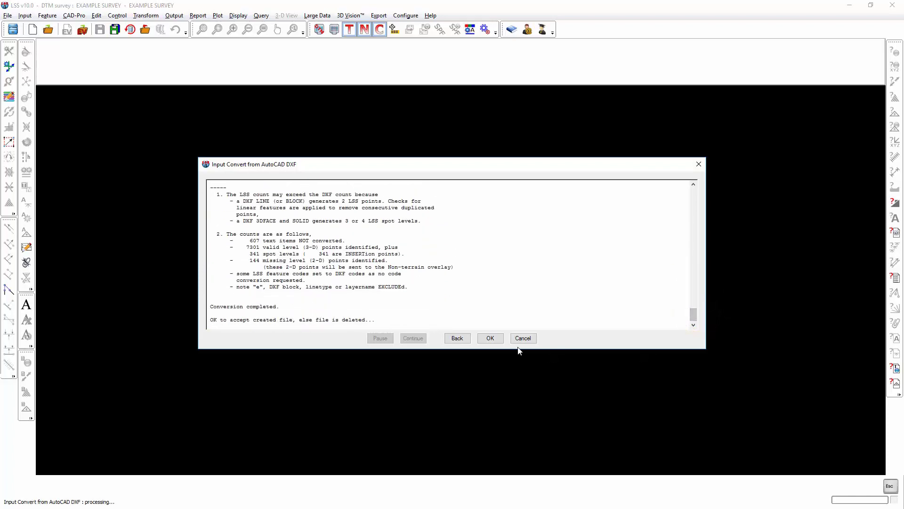
pyautogui.click(490, 339)
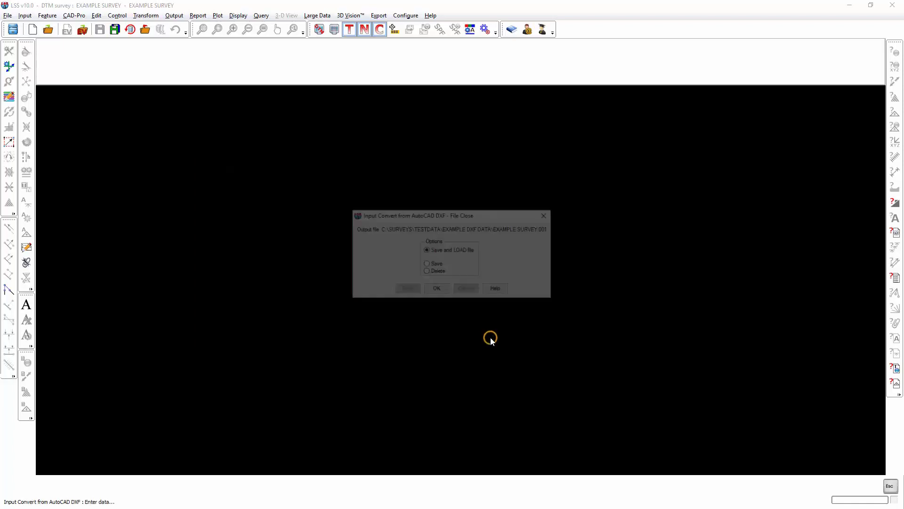
pyautogui.click(436, 290)
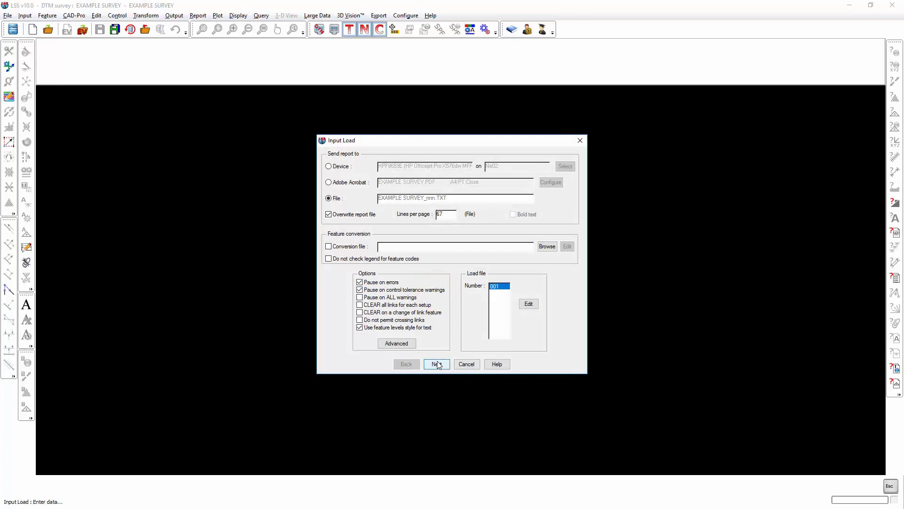
# Load file 001 into the survey with no more feature code conversion requests, continuing through the report and accepting the load.
pyautogui.click(437, 364)
pyautogui.click(413, 289)
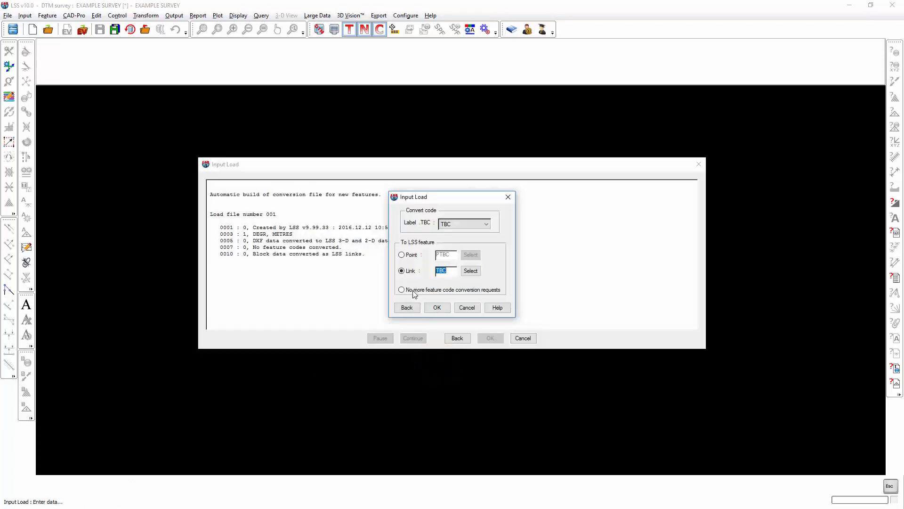
pyautogui.click(437, 310)
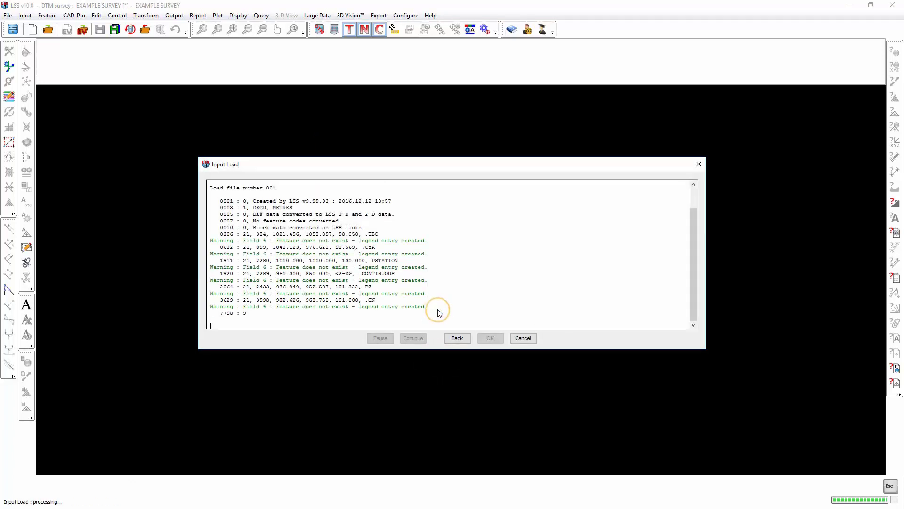
pyautogui.click(412, 338)
pyautogui.click(489, 338)
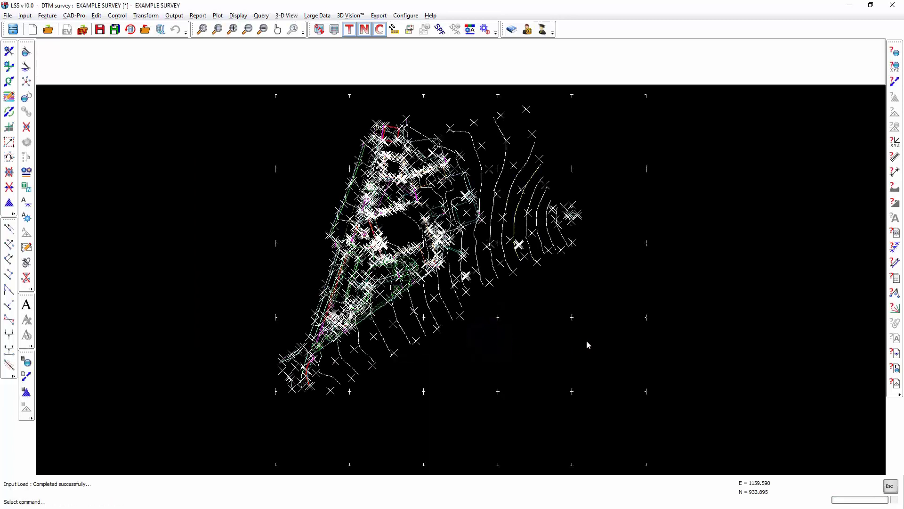
# Query the observations at the grid crosses around the survey, and switch off the display of non-terrain data.
pyautogui.click(894, 51)
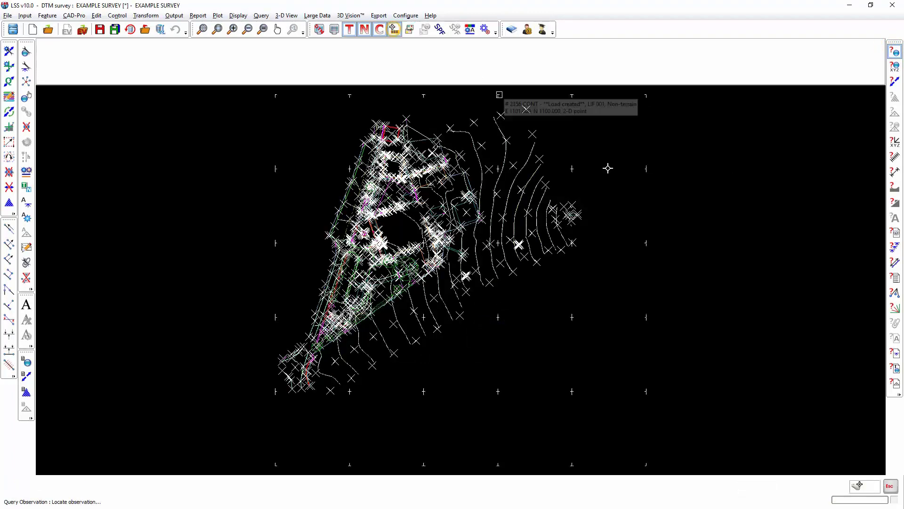
pyautogui.moveTo(648, 163)
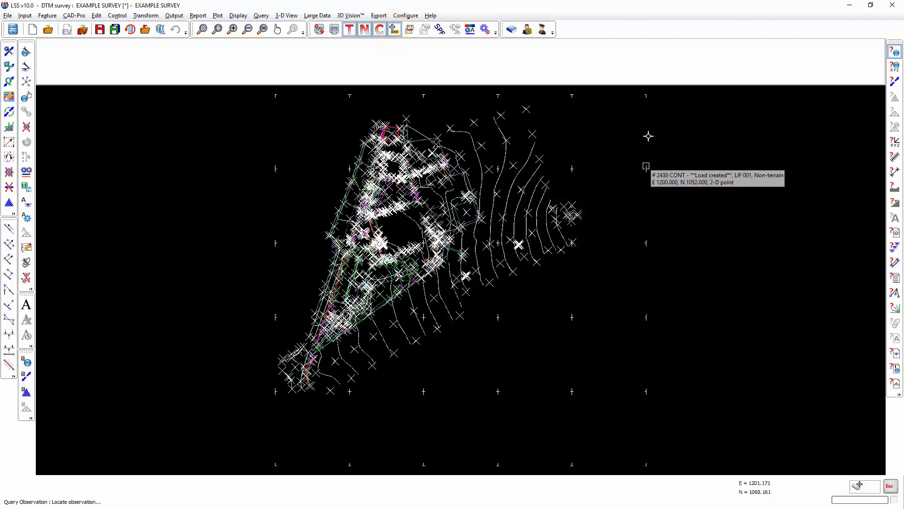
pyautogui.moveTo(579, 95)
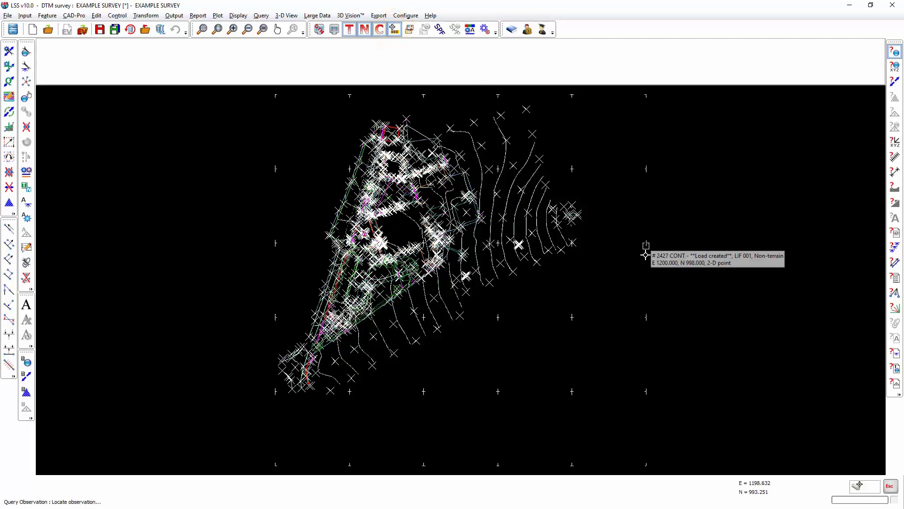
pyautogui.moveTo(613, 323)
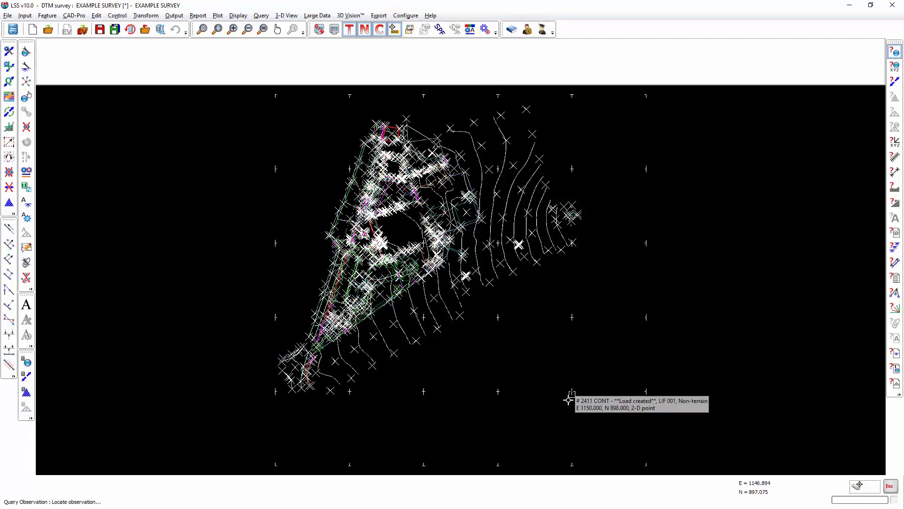
pyautogui.moveTo(549, 254)
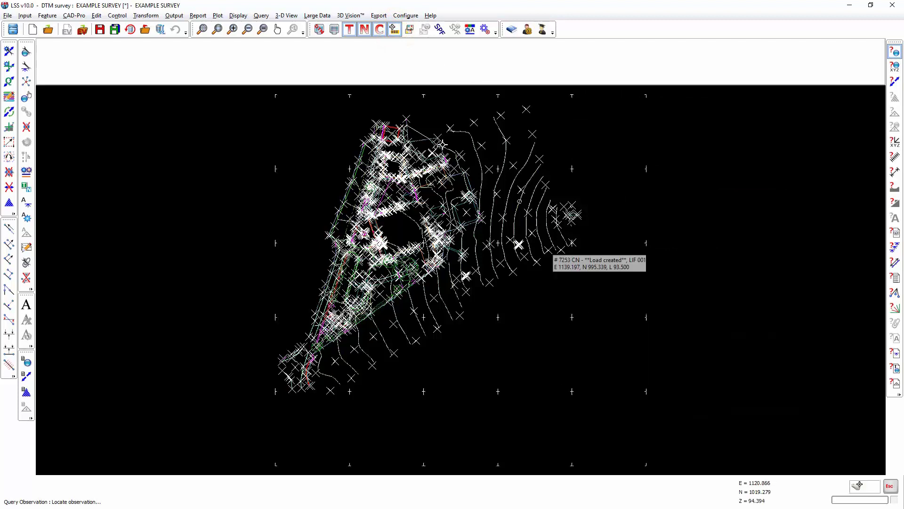
pyautogui.click(364, 31)
# Query several of the remaining observations across the middle of the survey to check their feature codes.
pyautogui.moveTo(485, 210)
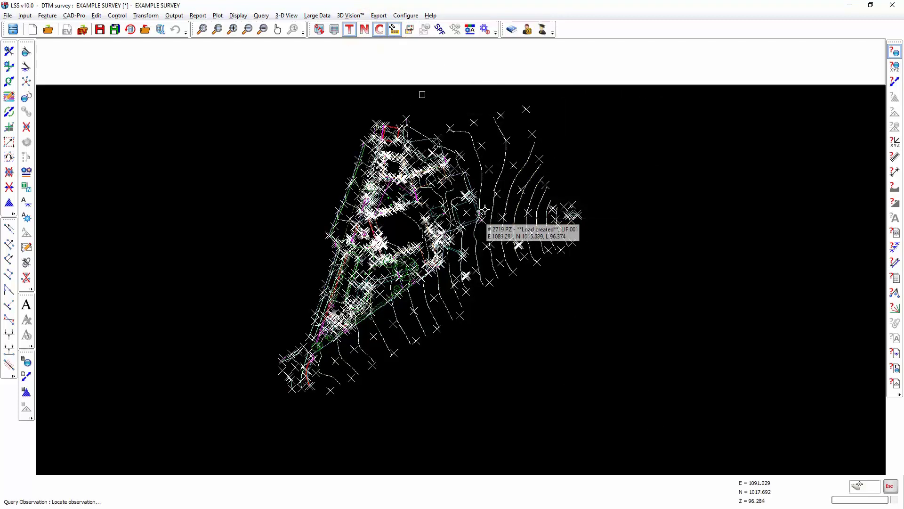
pyautogui.moveTo(427, 152)
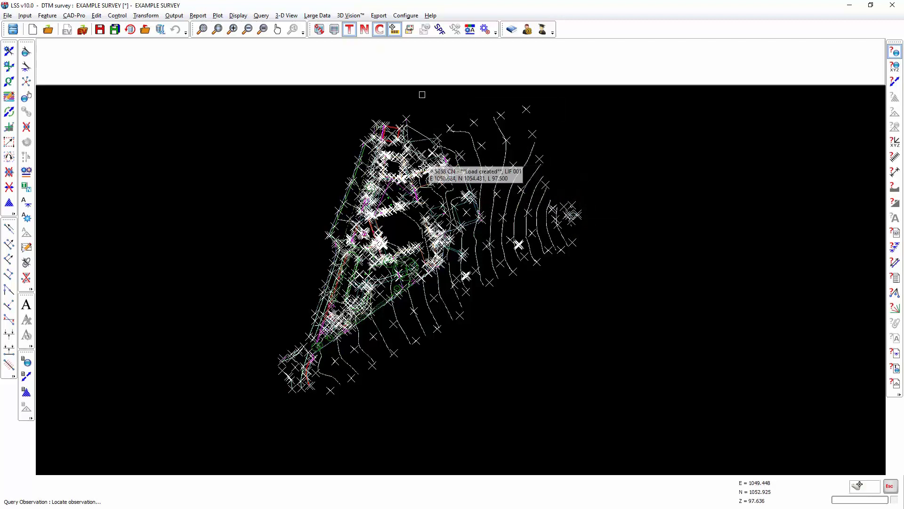
pyautogui.moveTo(433, 279)
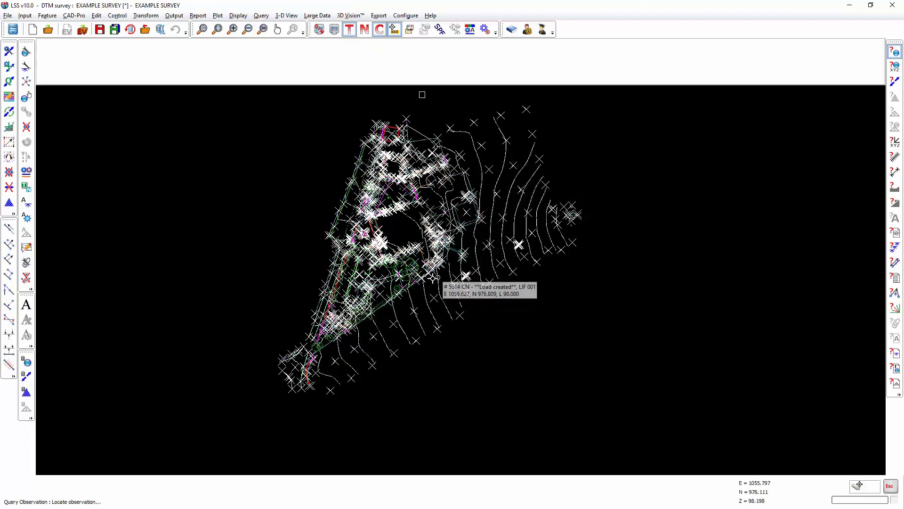
pyautogui.press('Escape')
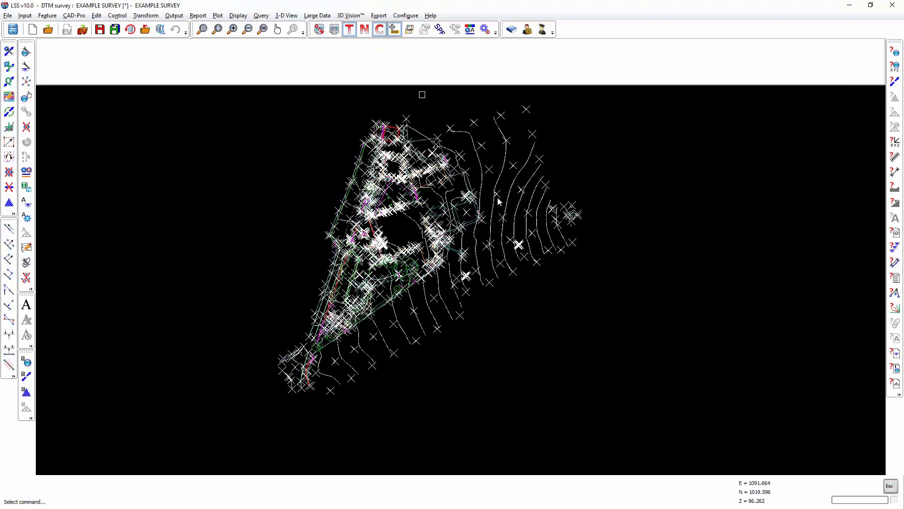
# Query the feature links forming the contour lines, and the observations at the crosses between them.
pyautogui.scroll(6, 498, 201)
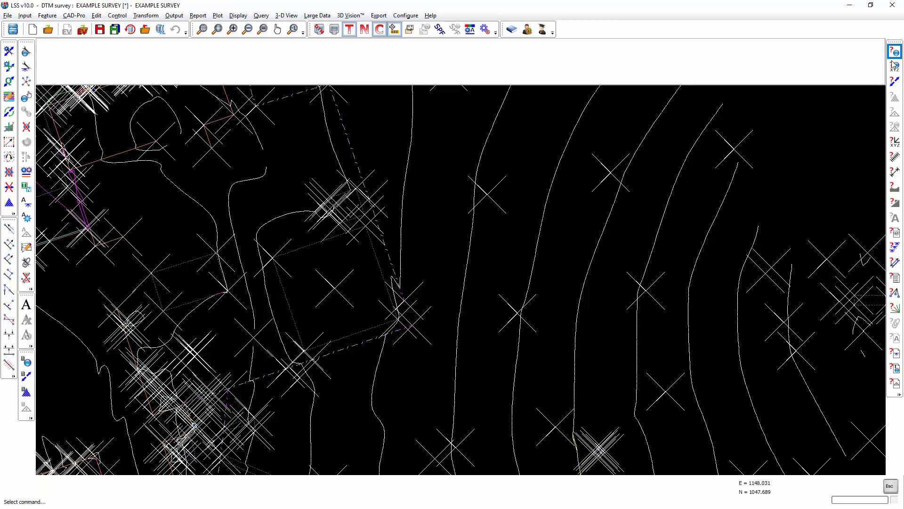
pyautogui.click(894, 81)
pyautogui.moveTo(555, 206)
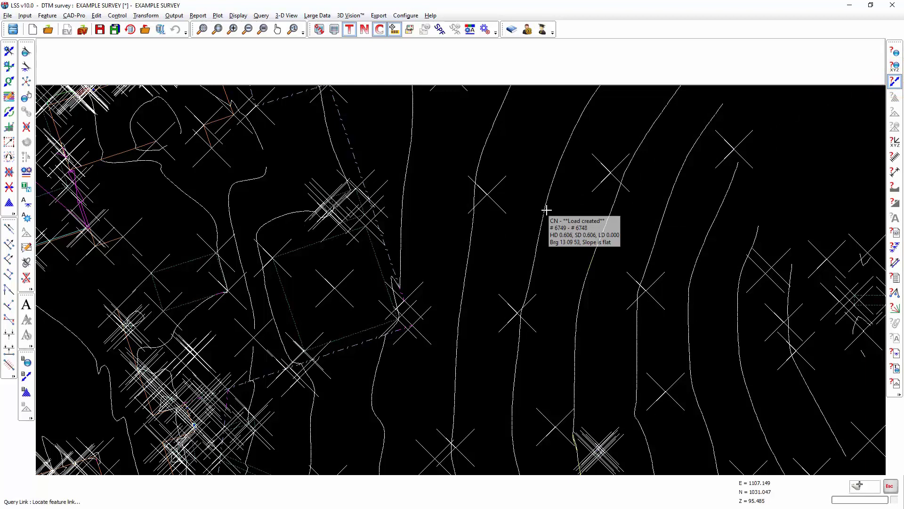
pyautogui.moveTo(550, 262)
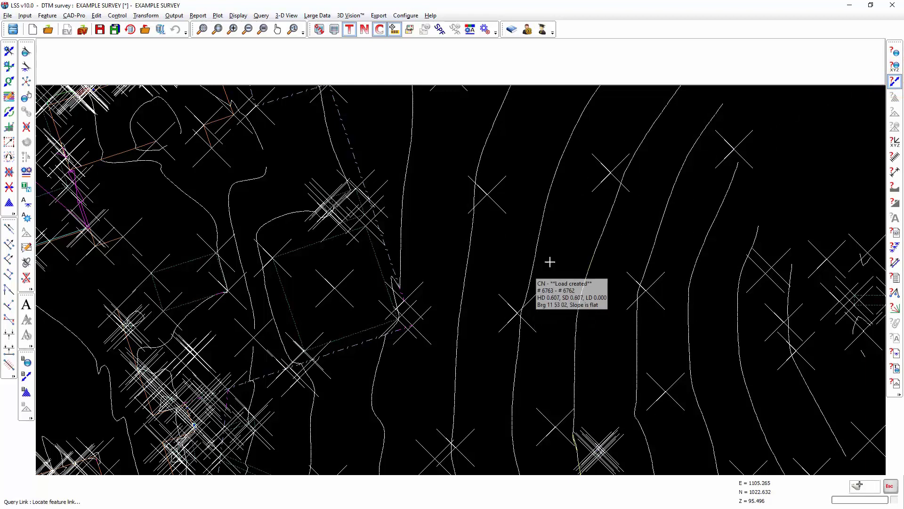
pyautogui.click(895, 51)
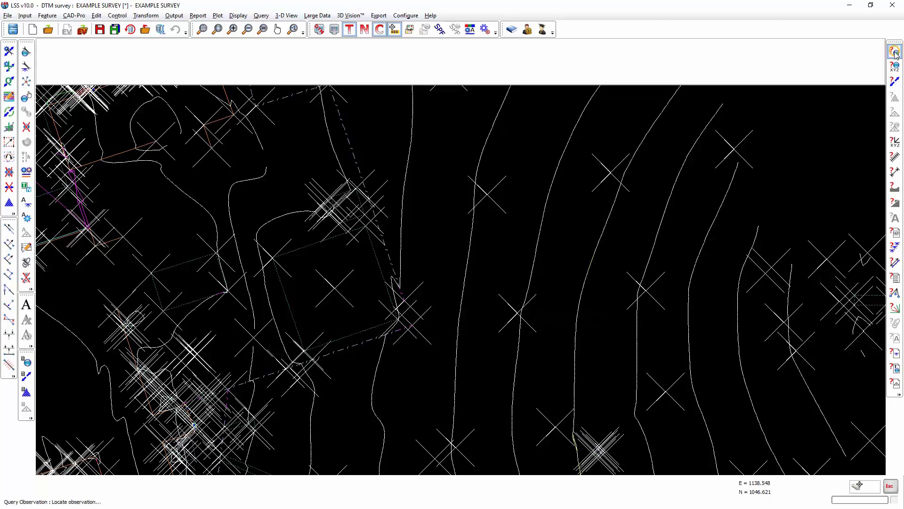
pyautogui.moveTo(607, 172)
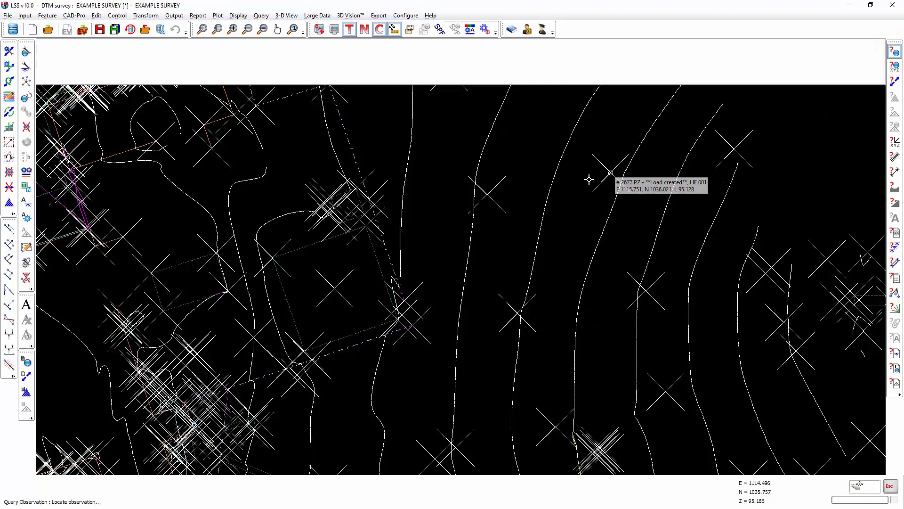
pyautogui.moveTo(404, 302)
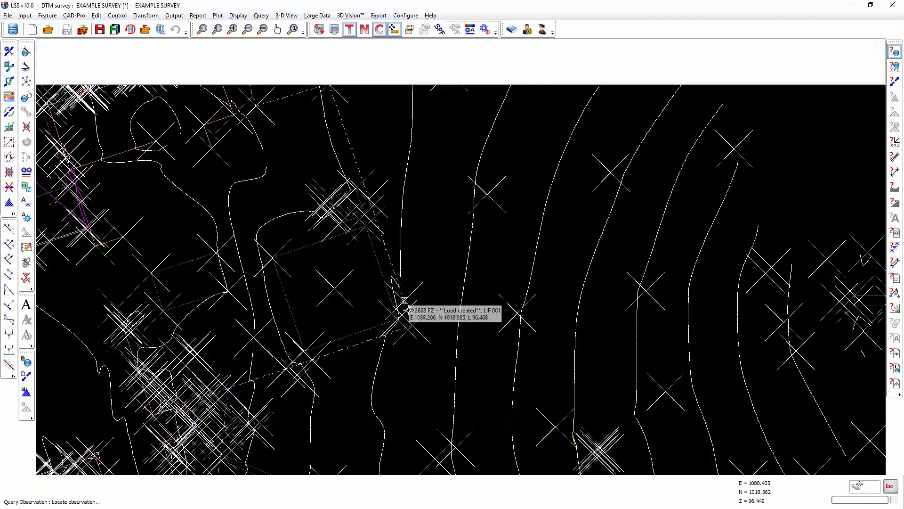
pyautogui.press('Escape')
# Reassign point feature PZ to none across the entire survey, keeping the observations.
pyautogui.scroll(-3, 528, 263)
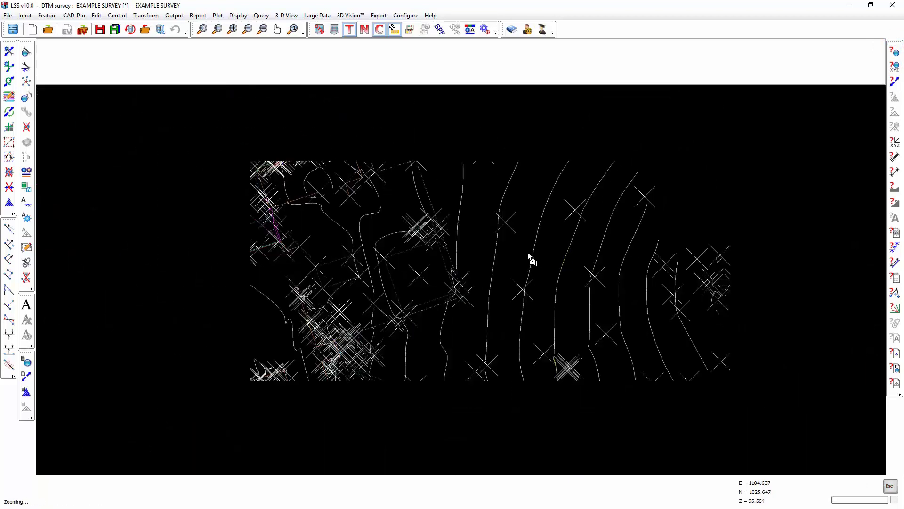
pyautogui.scroll(2, 525, 256)
pyautogui.moveTo(508, 264); pyautogui.dragTo(343, 287, button='middle')
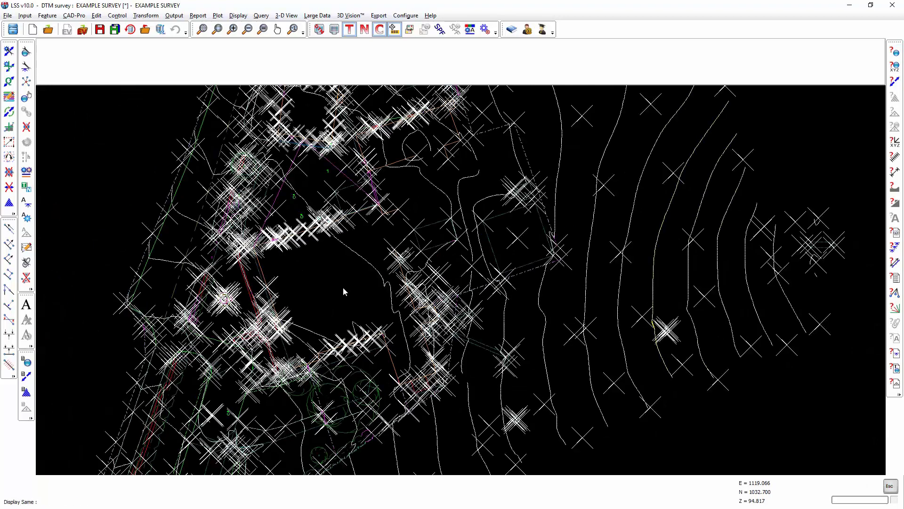
pyautogui.click(26, 172)
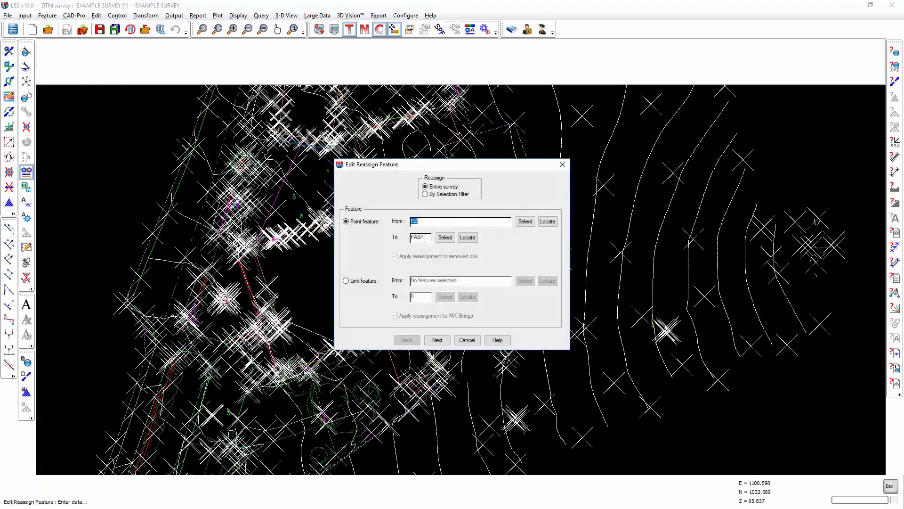
pyautogui.doubleClick(419, 238)
pyautogui.write('none')
pyautogui.press('Return')
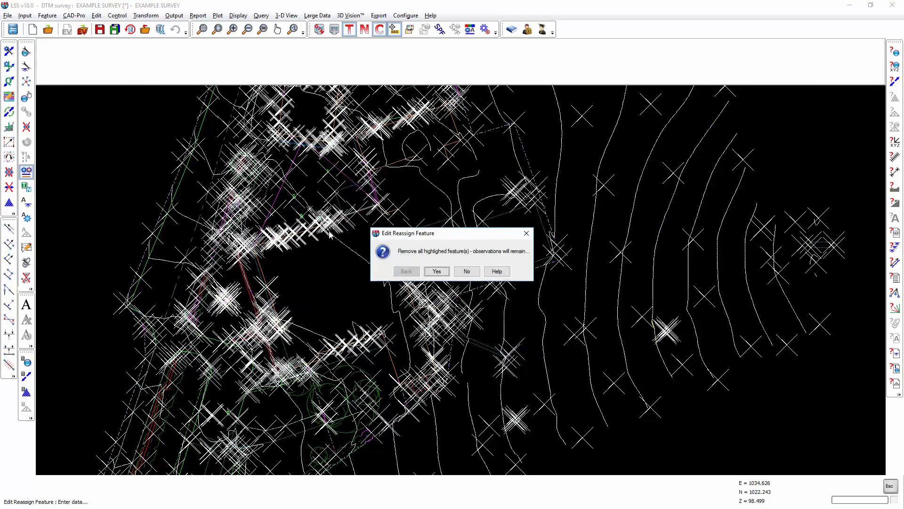
pyautogui.click(438, 272)
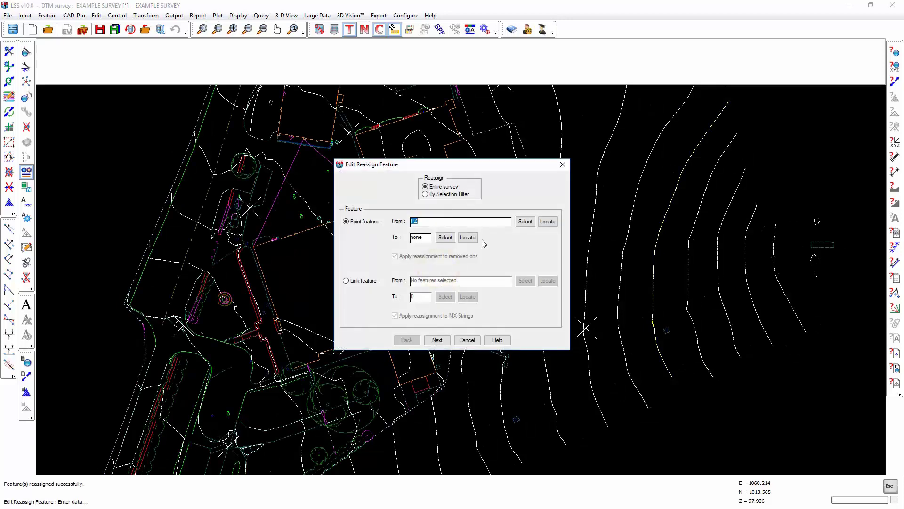
# Reassign the link feature located on a contour line, CN, to LDUM across the entire survey and finish reassigning features.
pyautogui.click(360, 282)
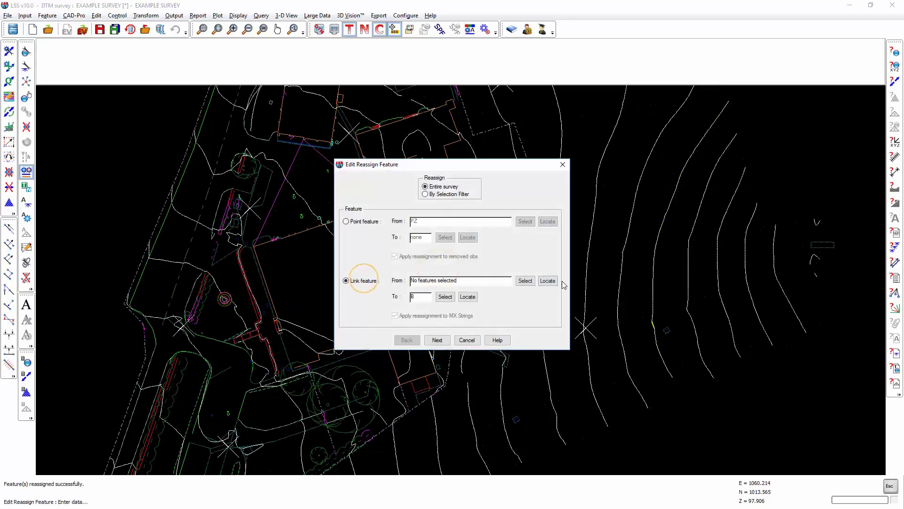
pyautogui.click(548, 281)
pyautogui.click(585, 269)
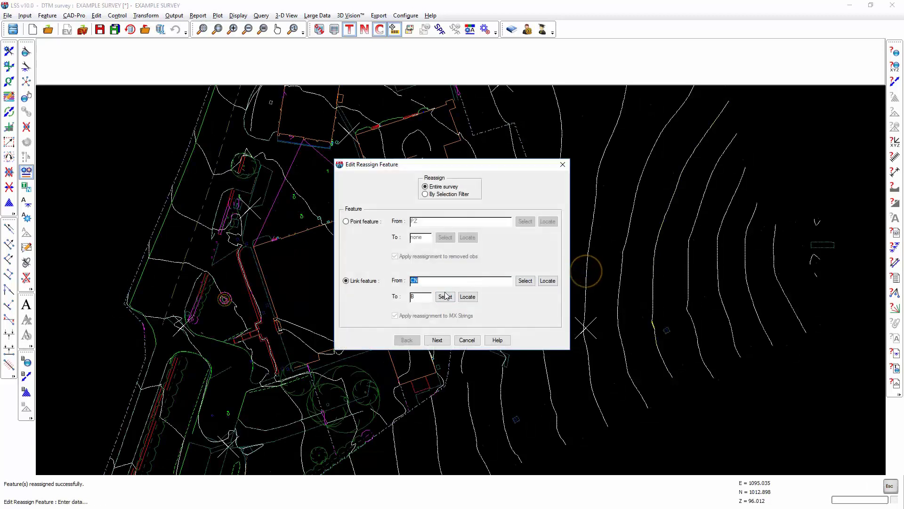
pyautogui.doubleClick(426, 296)
pyautogui.write('LDUM')
pyautogui.click(437, 340)
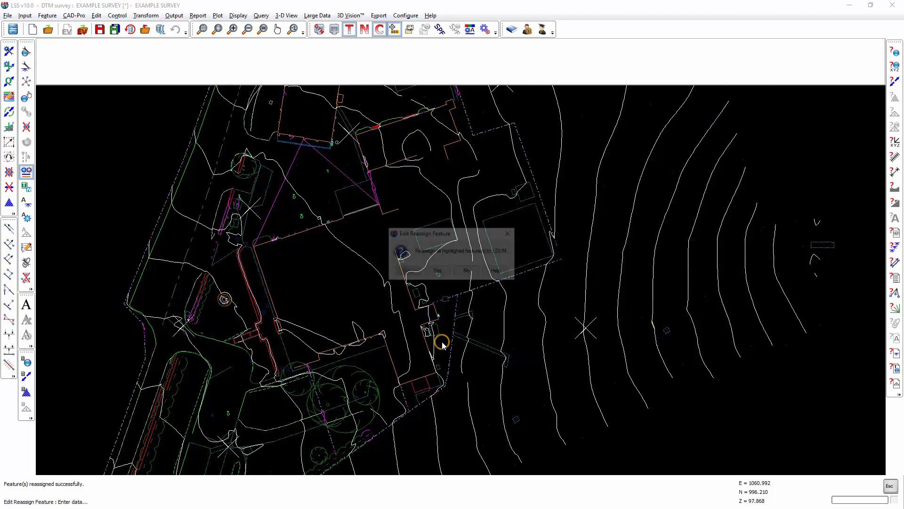
pyautogui.click(438, 271)
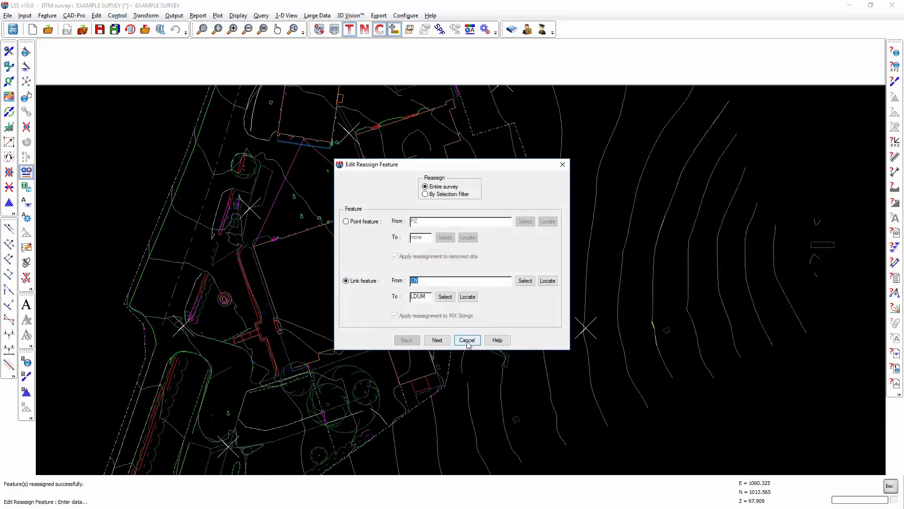
pyautogui.click(466, 340)
# Start another conversion from AutoCAD DXF and enable the conversion file C:\SURVEYS\CNV\DXFDEMO.CNV.
pyautogui.scroll(-3, 527, 277)
pyautogui.scroll(4, 465, 254)
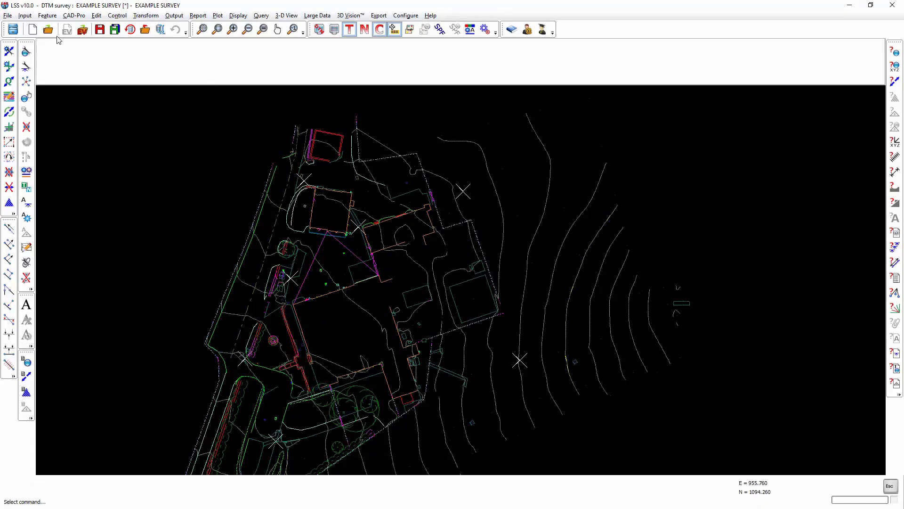
pyautogui.click(25, 17)
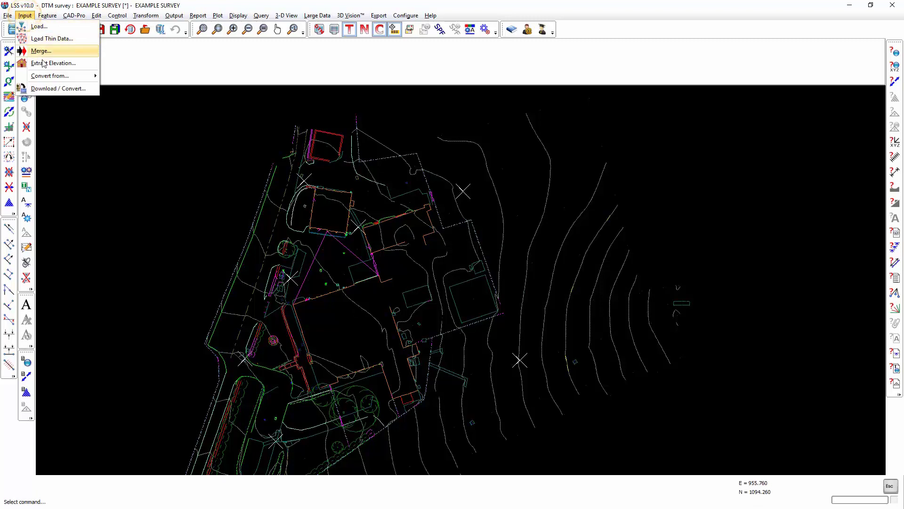
pyautogui.moveTo(50, 76)
pyautogui.click(113, 79)
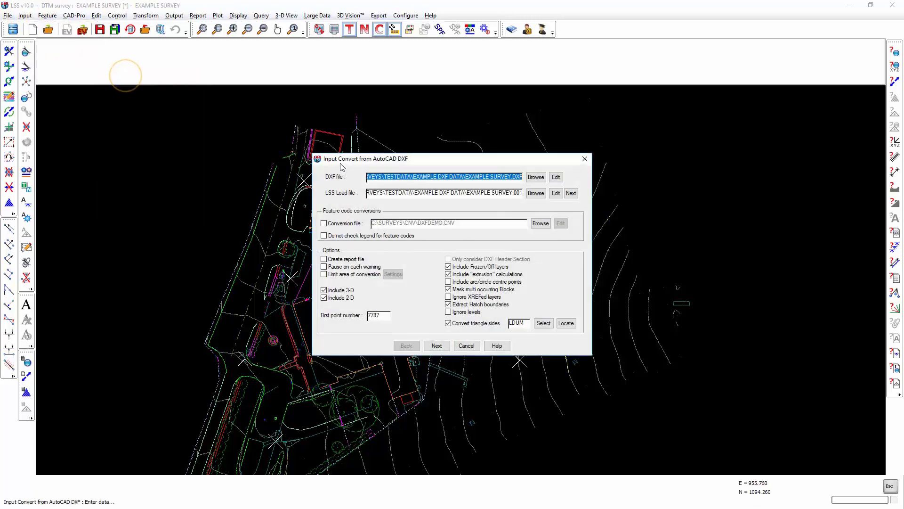
pyautogui.click(334, 225)
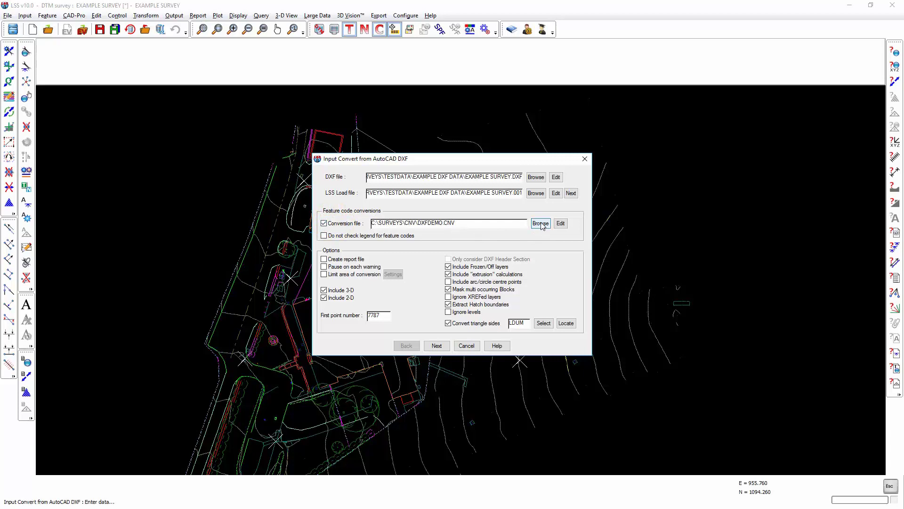
# Open the conversion file DXFDEMO.CNV in Notepad and examine its K and CS lines for feature, linetype and layer.
pyautogui.click(560, 223)
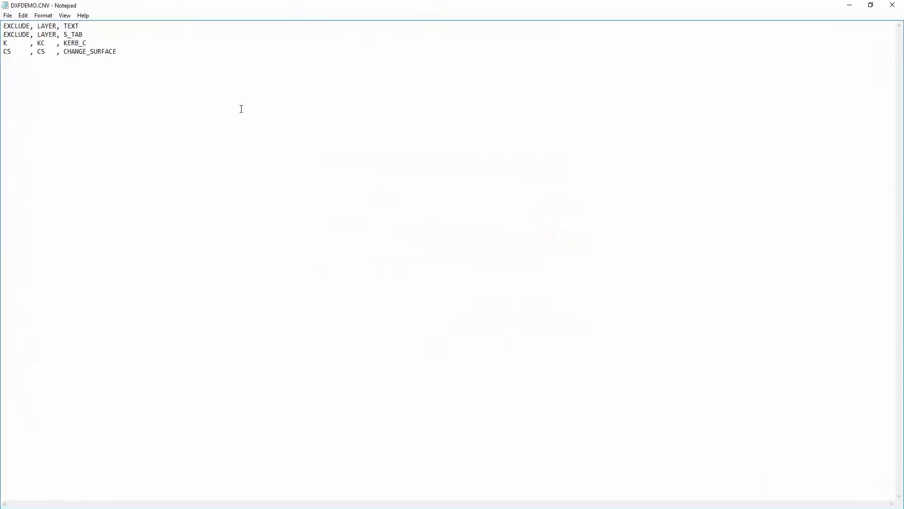
pyautogui.click(870, 5)
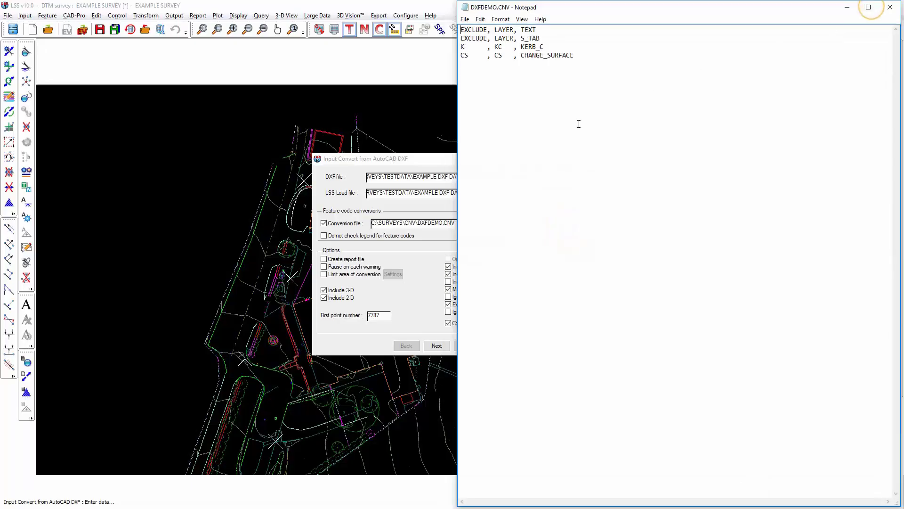
pyautogui.moveTo(641, 13); pyautogui.dragTo(392, 21)
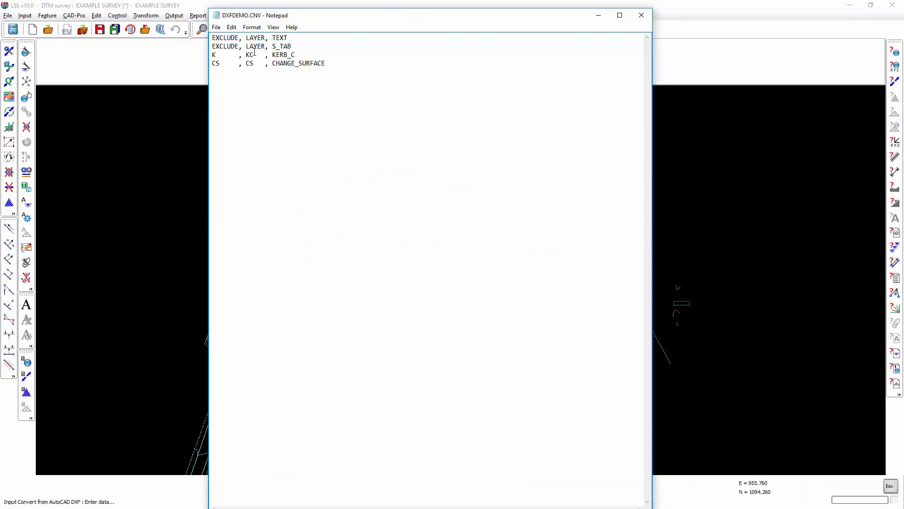
pyautogui.moveTo(272, 55); pyautogui.dragTo(245, 55)
pyautogui.doubleClick(215, 55)
pyautogui.doubleClick(323, 63)
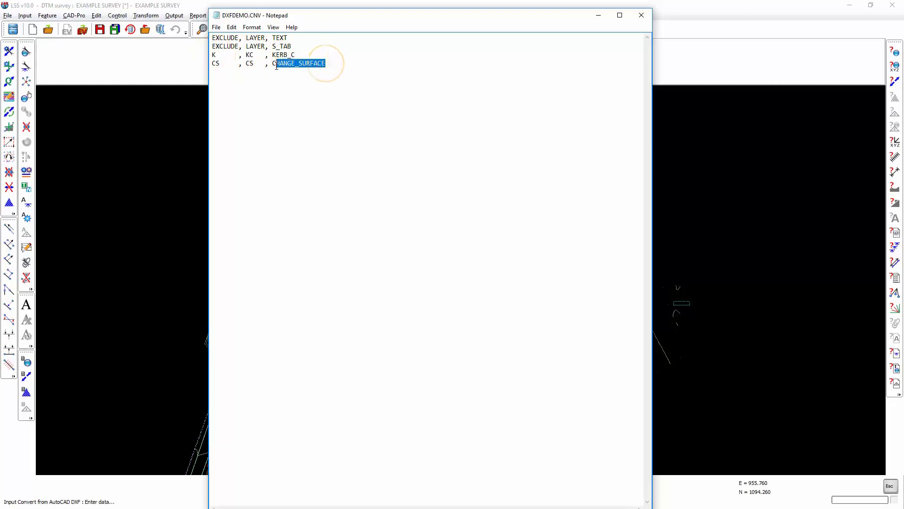
# Examine the two CS codes on the CHANGE_SURFACE line of DXFDEMO.CNV and close the file.
pyautogui.doubleClick(253, 64)
pyautogui.doubleClick(218, 63)
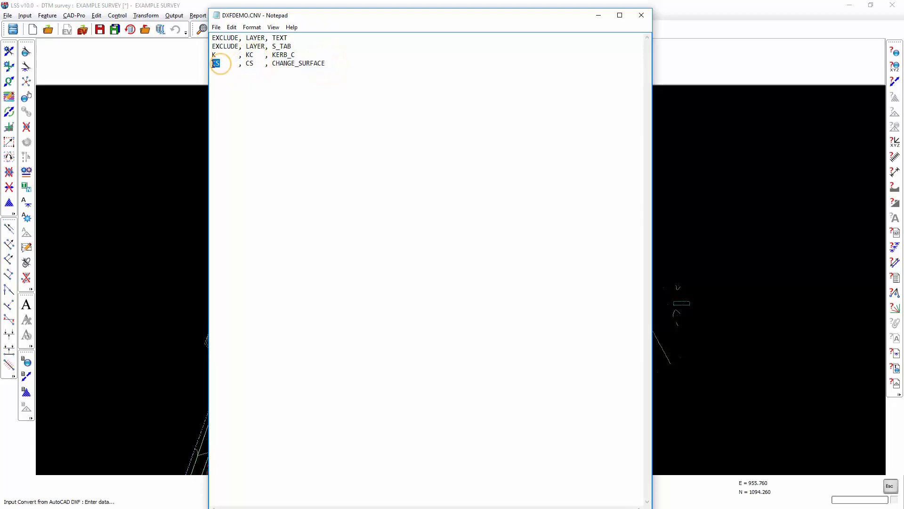
pyautogui.click(641, 19)
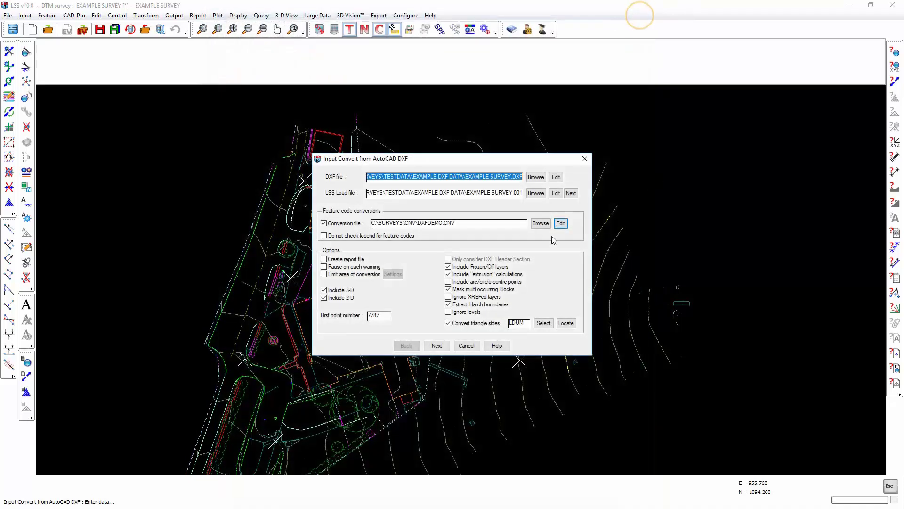
# Choose DXF_EXTRACT_TEXT.cnv as the conversion file, examine its TEXTOUT record for LEVELS in Notepad, and close the file.
pyautogui.click(542, 224)
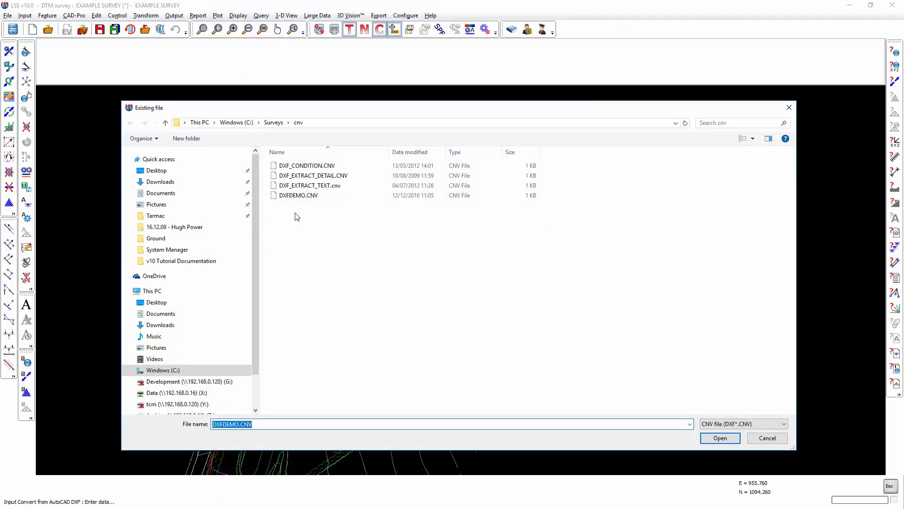
pyautogui.doubleClick(307, 185)
pyautogui.click(561, 224)
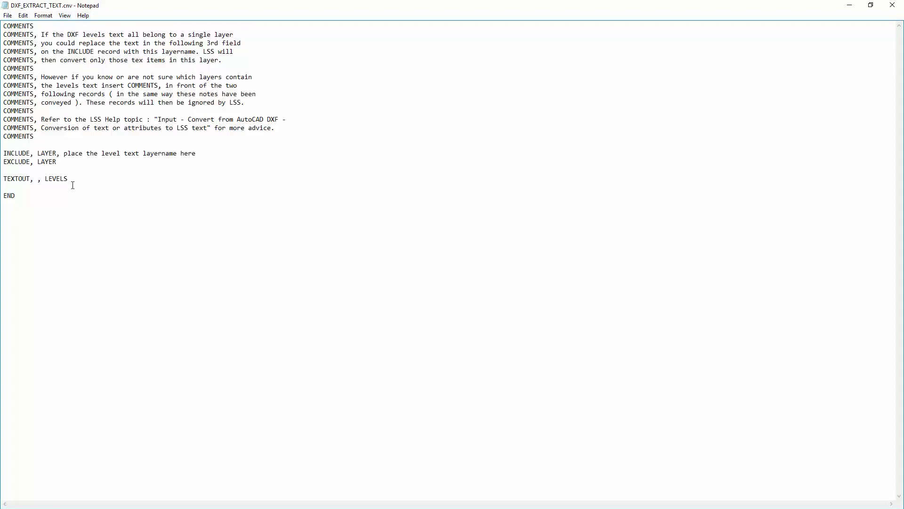
pyautogui.moveTo(4, 180); pyautogui.dragTo(68, 180)
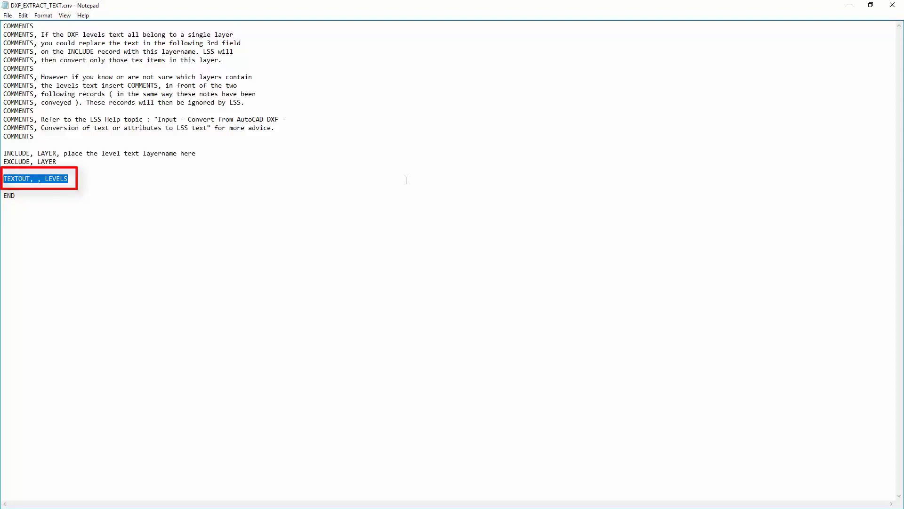
pyautogui.click(892, 4)
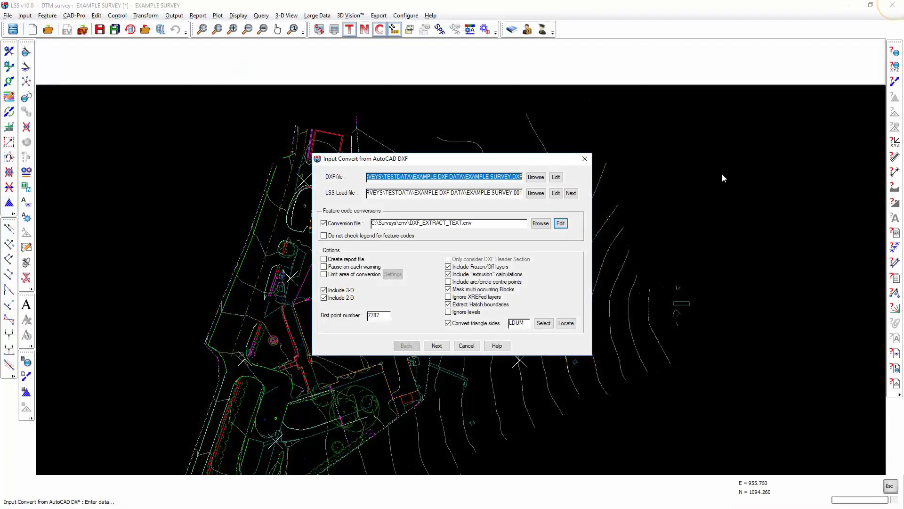